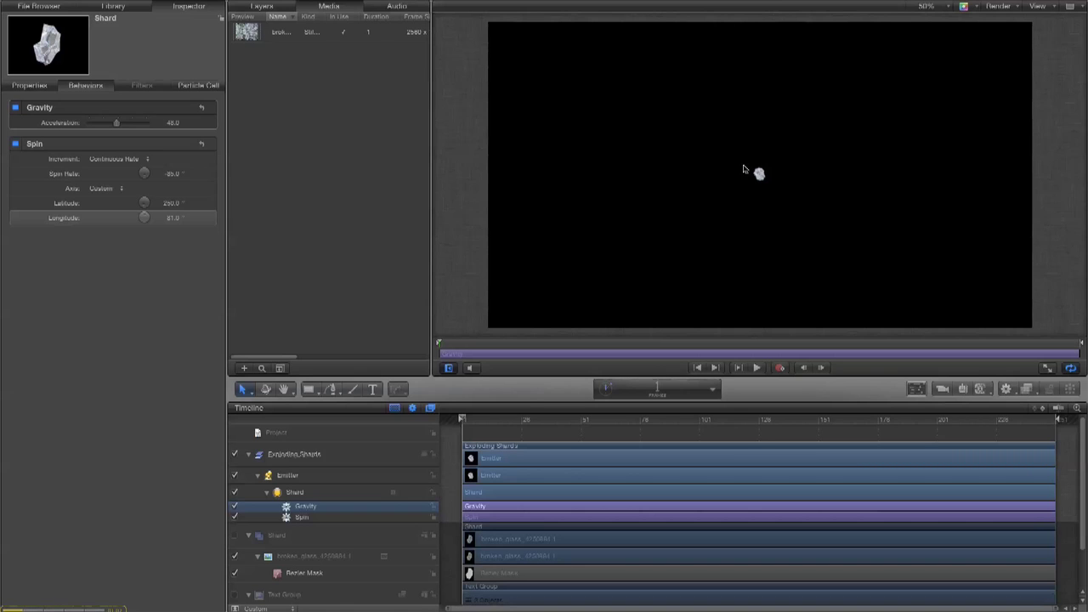
# Make the Text Group visible in the canvas.
pyautogui.moveTo(1082, 438); pyautogui.dragTo(1084, 483)
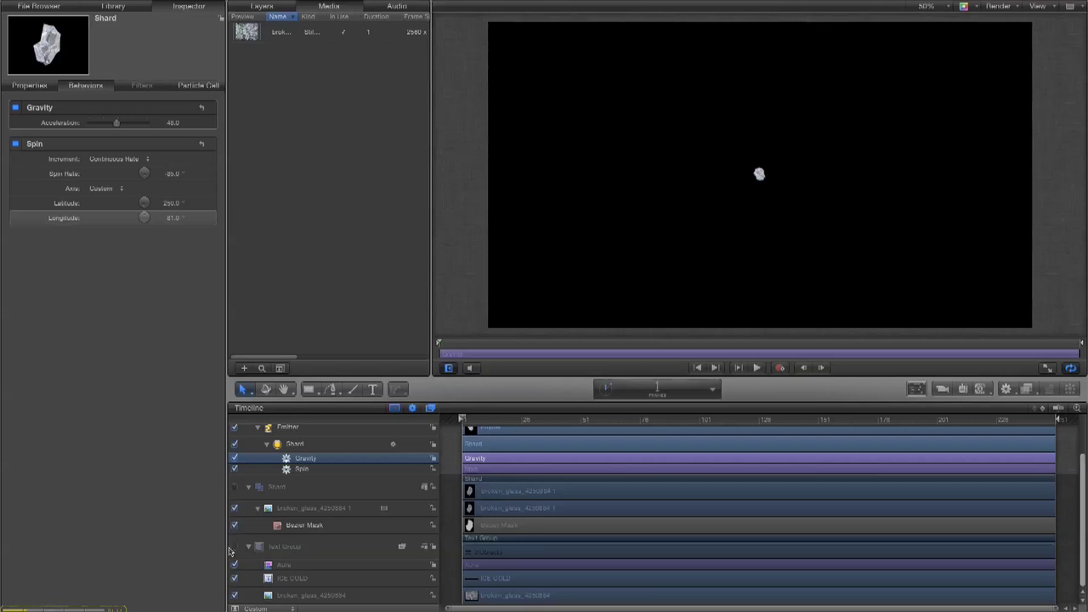
pyautogui.click(234, 546)
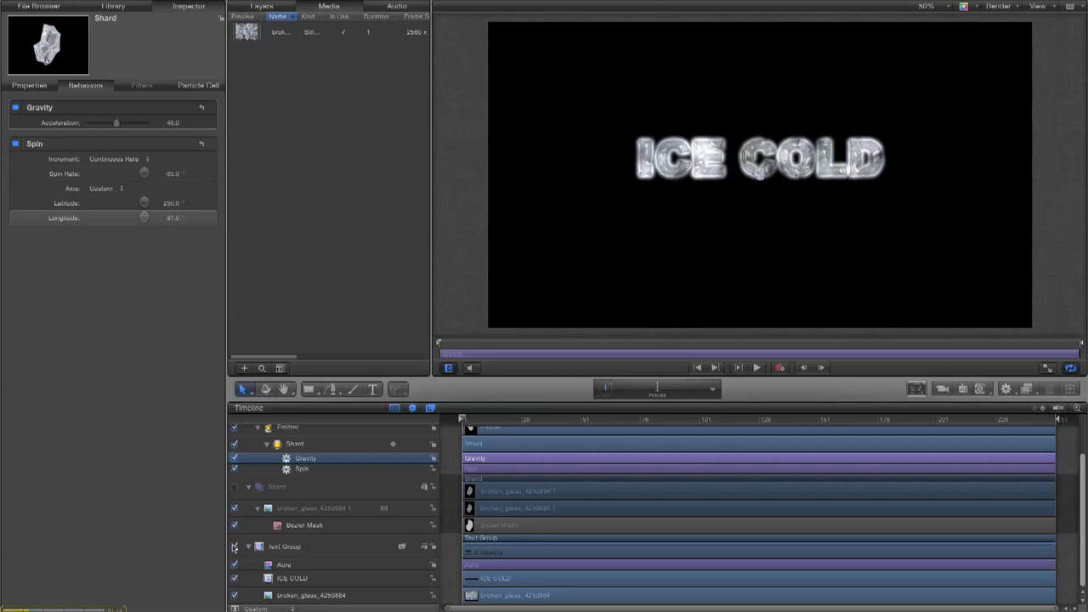
# Duplicate the ICE COLD text layer and move the copy into the Exploding Shards group above the Emitter.
pyautogui.click(287, 581)
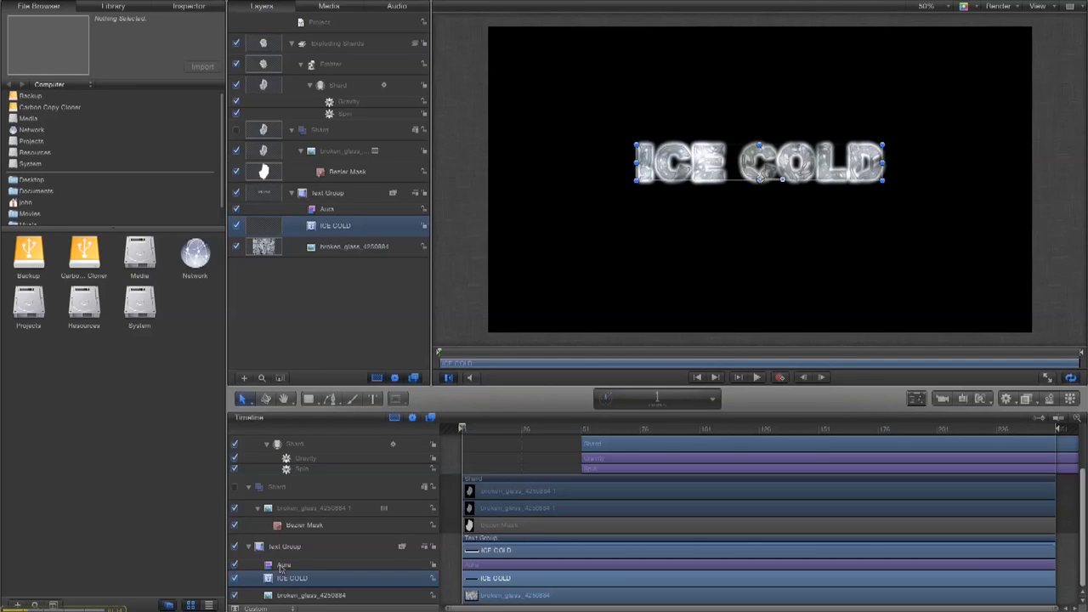
pyautogui.rightClick(284, 581)
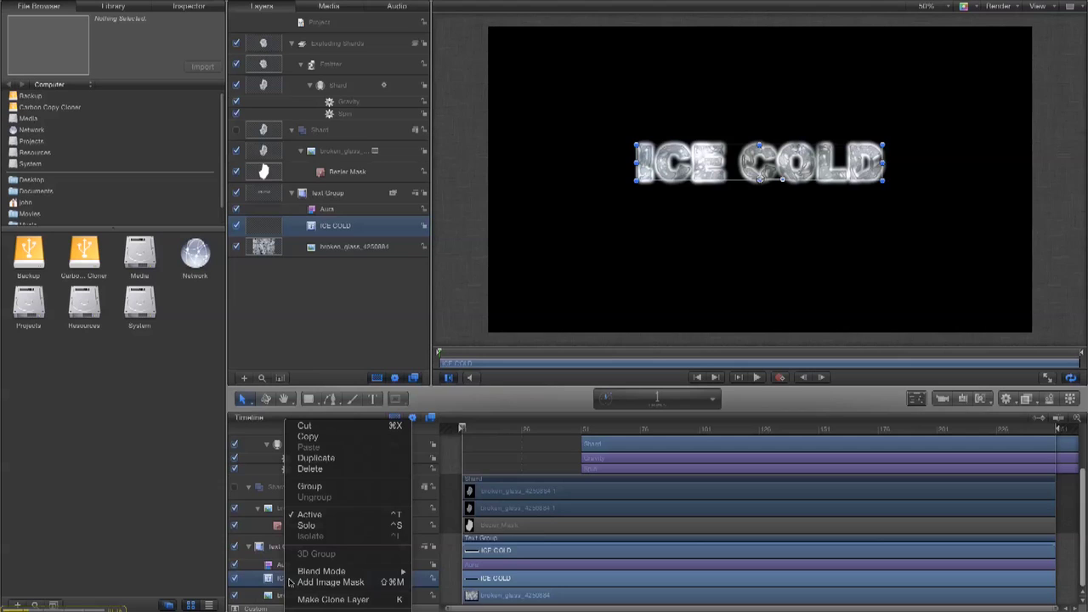
pyautogui.click(315, 458)
pyautogui.scroll(3, 301, 444)
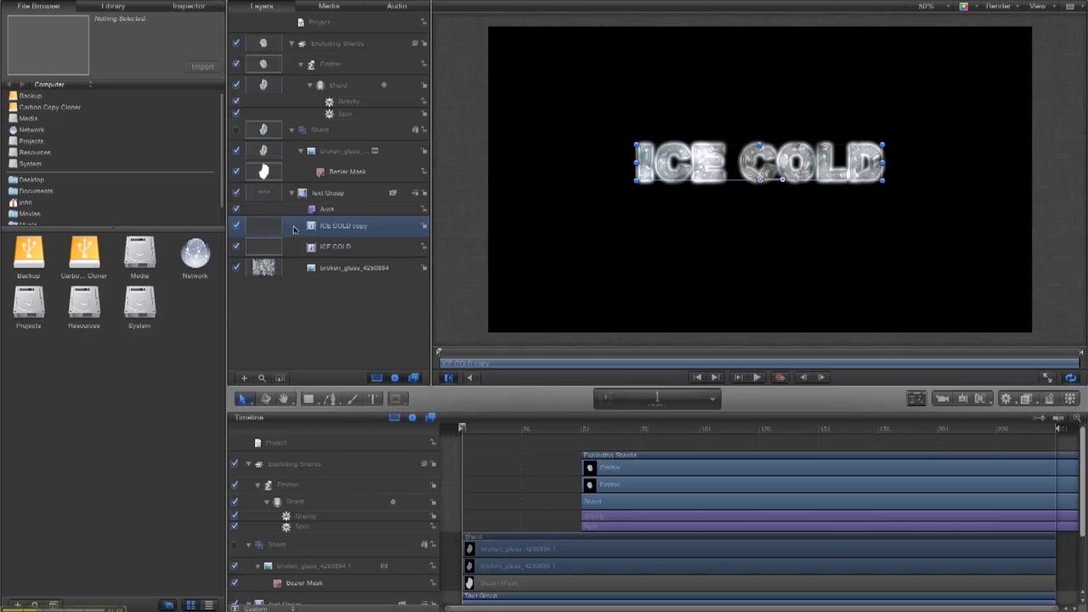
pyautogui.moveTo(259, 228); pyautogui.dragTo(275, 473)
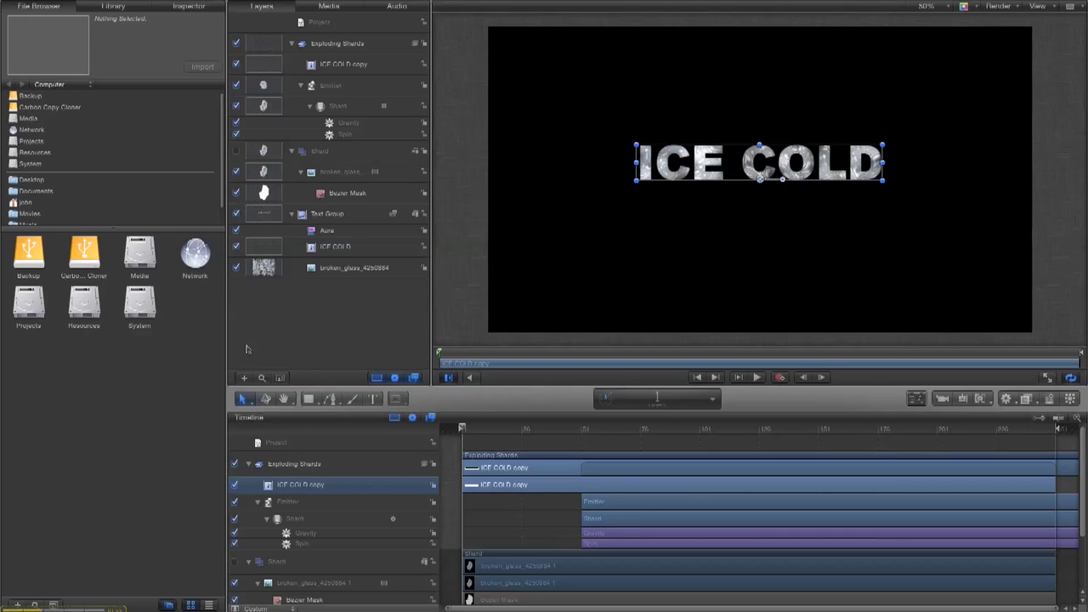
# Set the shape of the Emitter in the Exploding Shards group to Image.
pyautogui.click(180, 9)
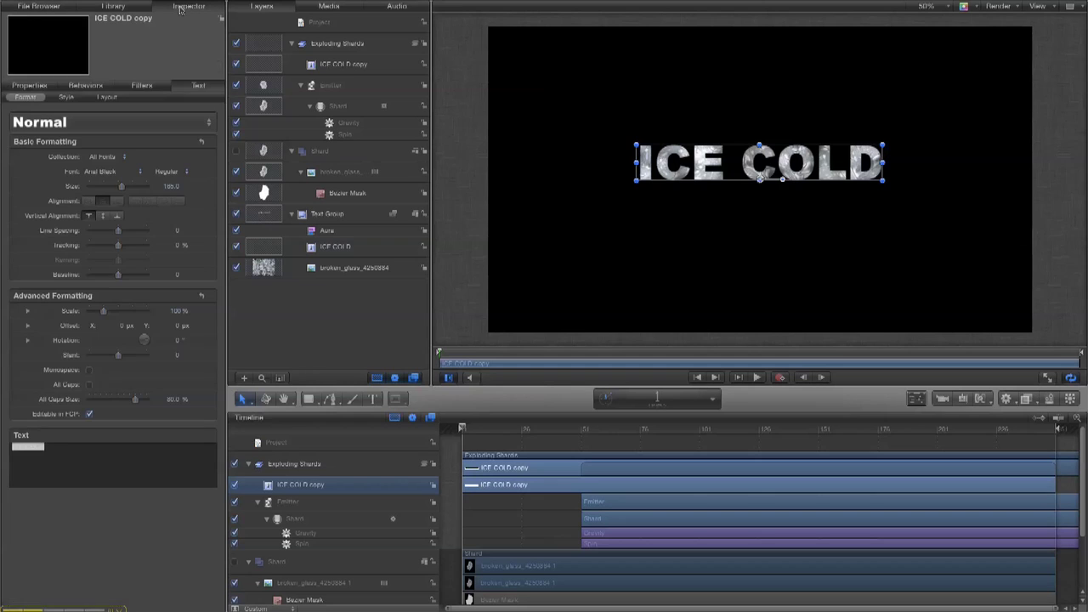
pyautogui.click(289, 505)
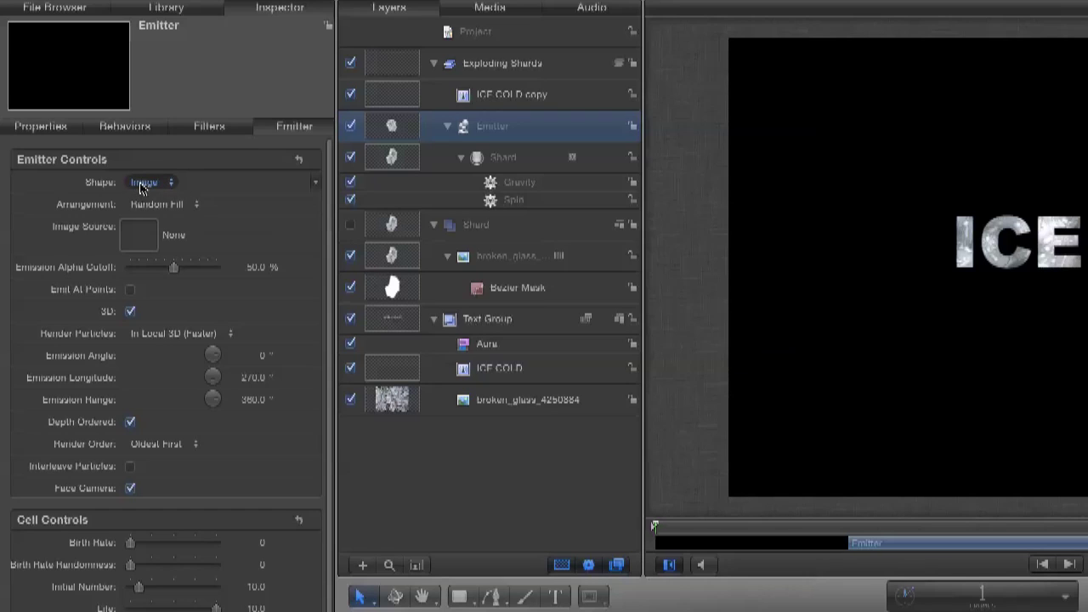
pyautogui.click(136, 184)
pyautogui.click(141, 185)
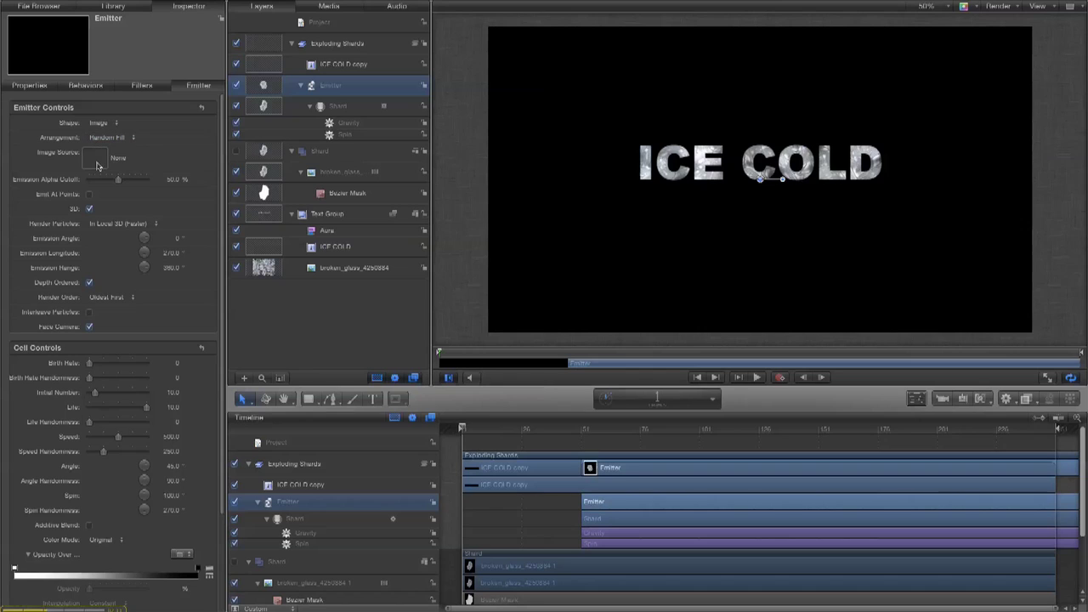
# Change the blend mode of the ICE COLD copy layer from Stencil Alpha to Normal.
pyautogui.click(285, 486)
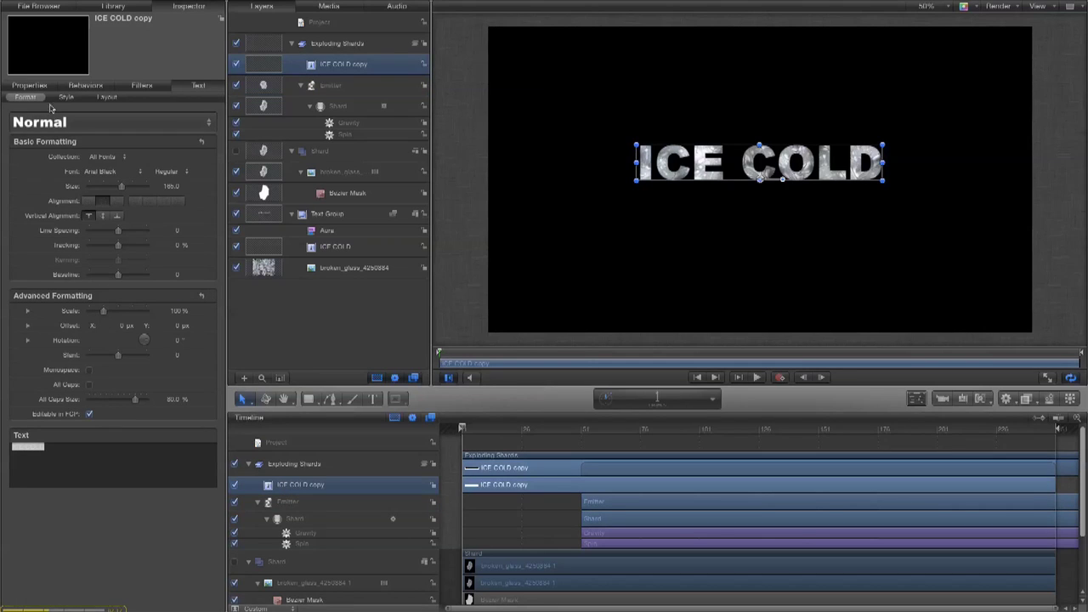
pyautogui.click(17, 85)
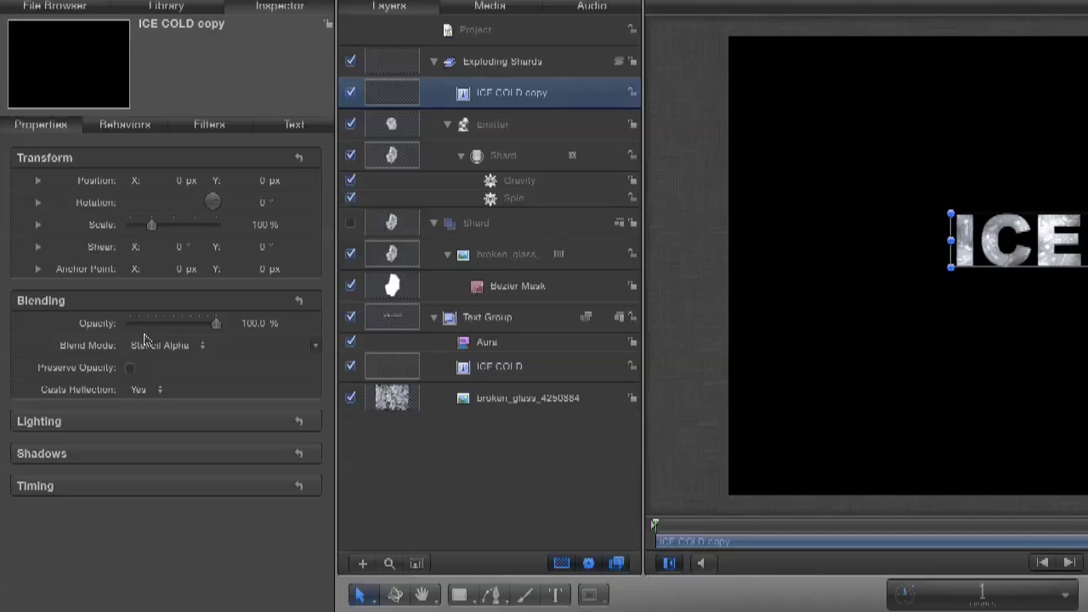
pyautogui.click(113, 235)
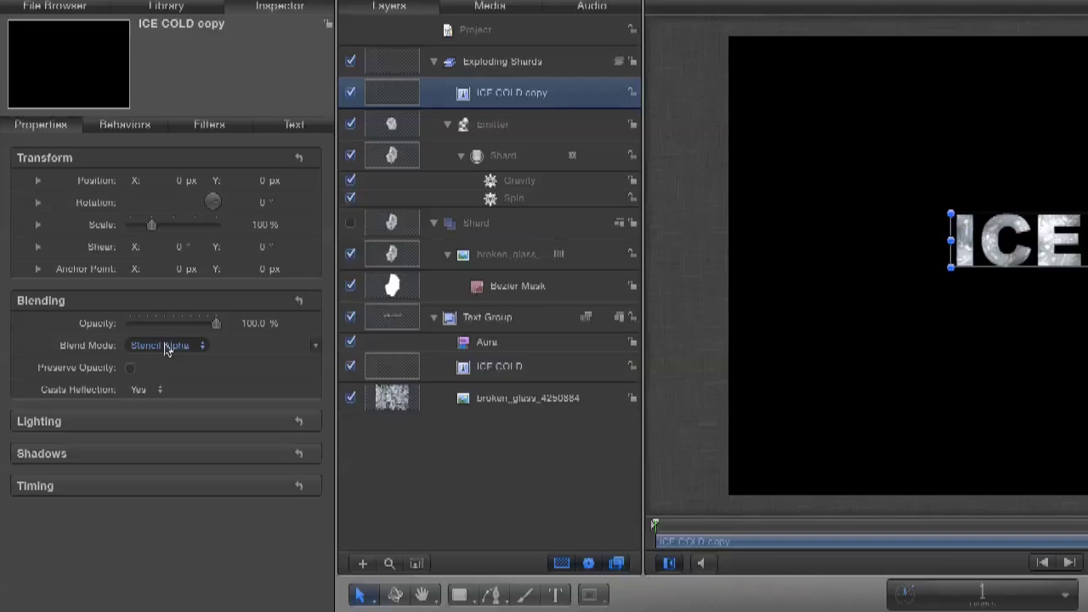
pyautogui.click(166, 347)
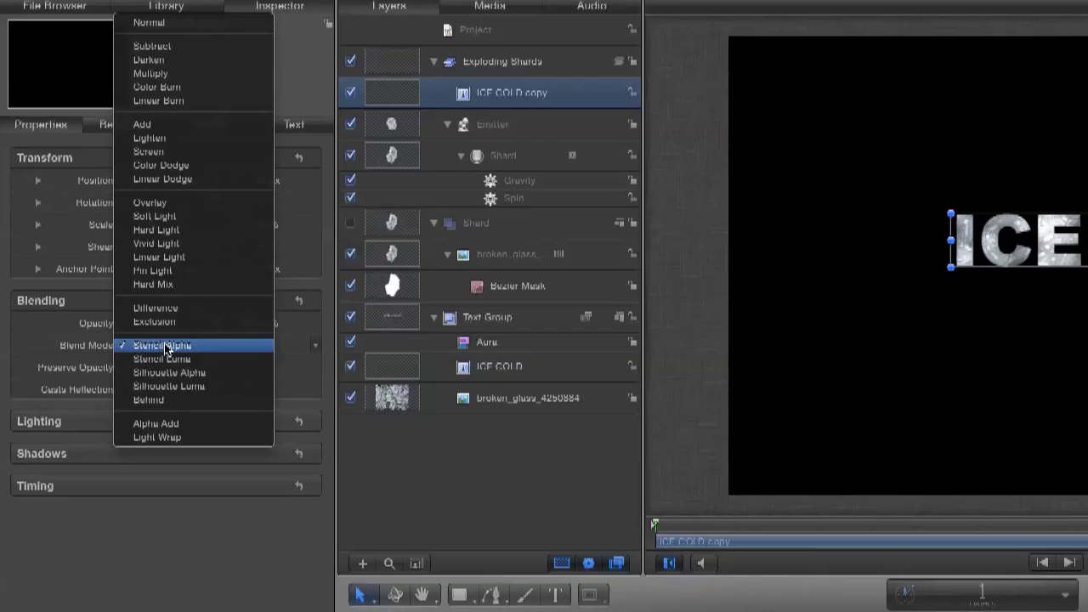
pyautogui.click(159, 24)
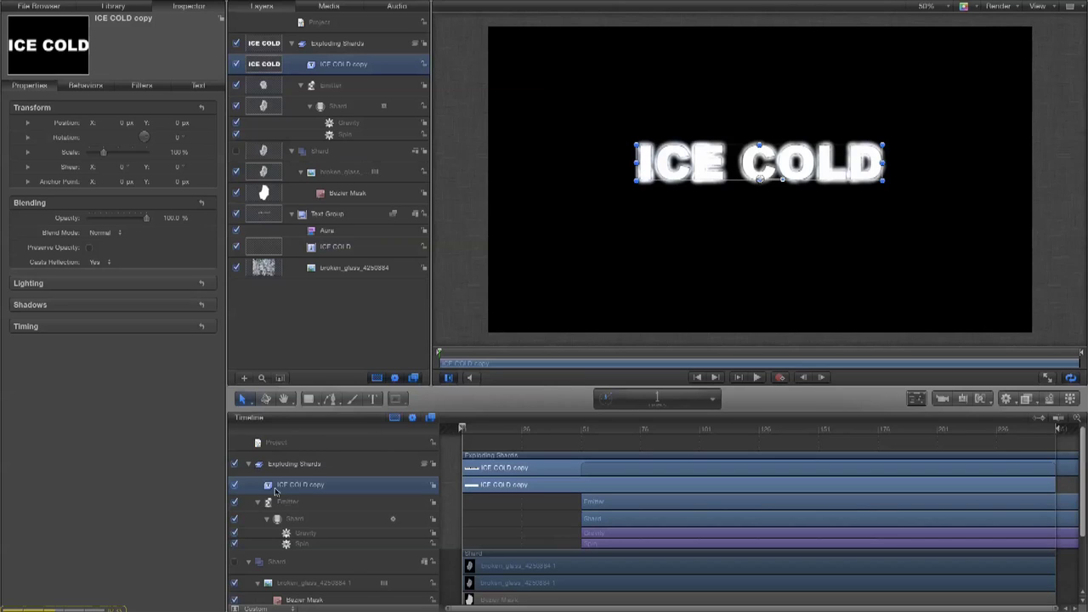
# Hide the ICE COLD copy layer and shift its timeline bar to start at frame 51, in line with the Emitter.
pyautogui.click(234, 485)
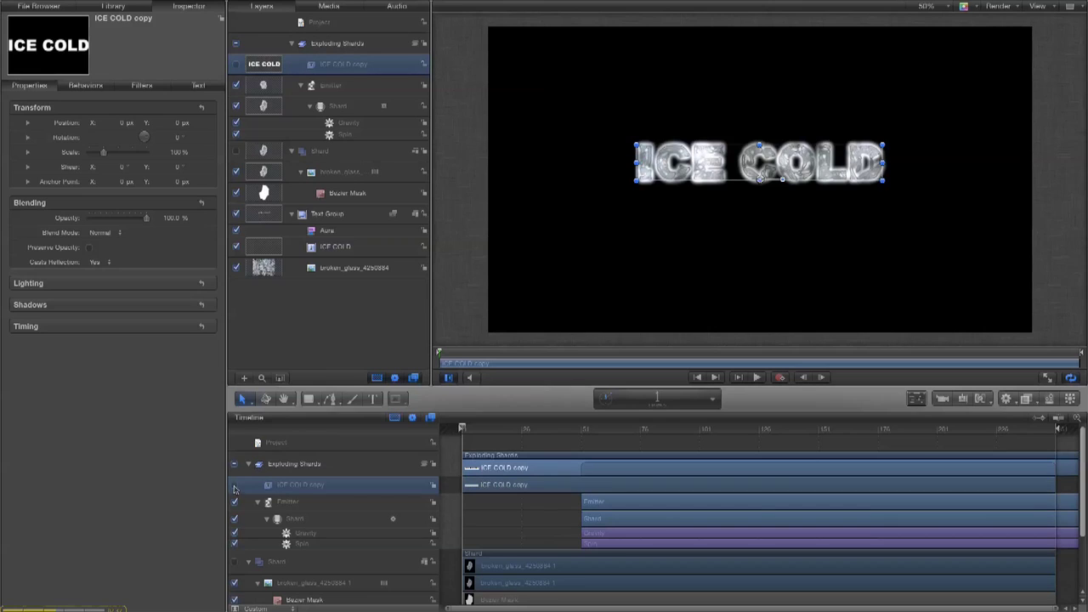
pyautogui.click(582, 429)
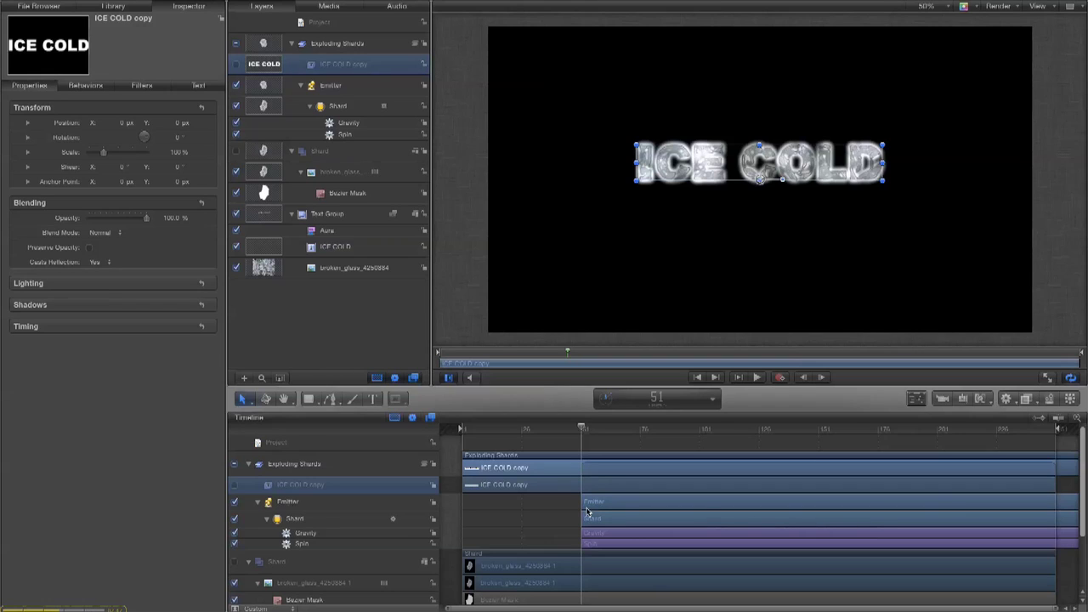
pyautogui.moveTo(466, 488); pyautogui.dragTo(615, 494)
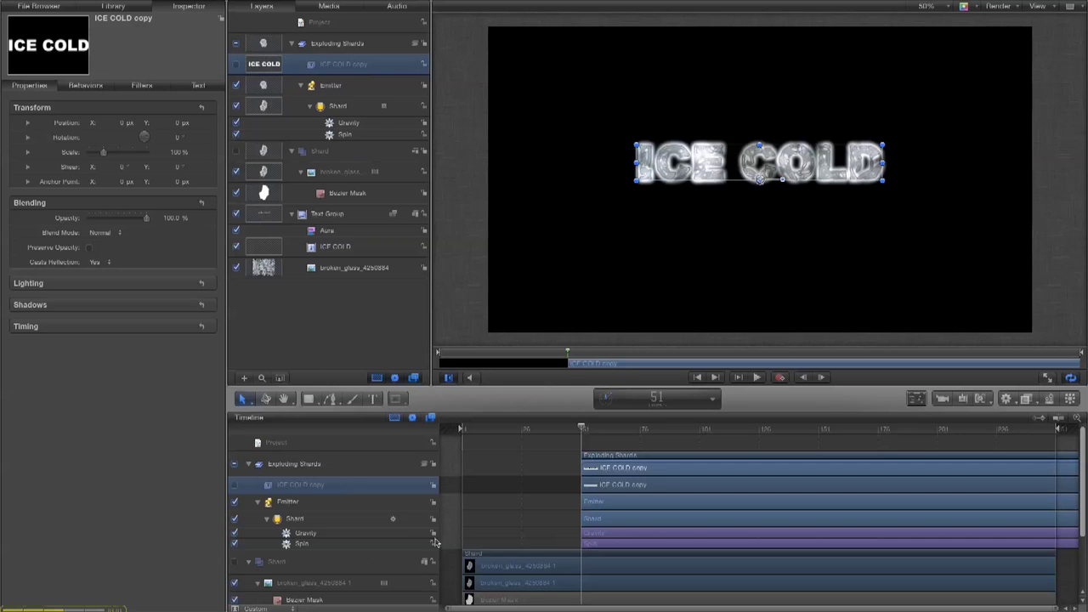
# Hide the Text Group so that only the emitter's particles show in the canvas.
pyautogui.scroll(-1, 354, 547)
pyautogui.scroll(-4, 354, 547)
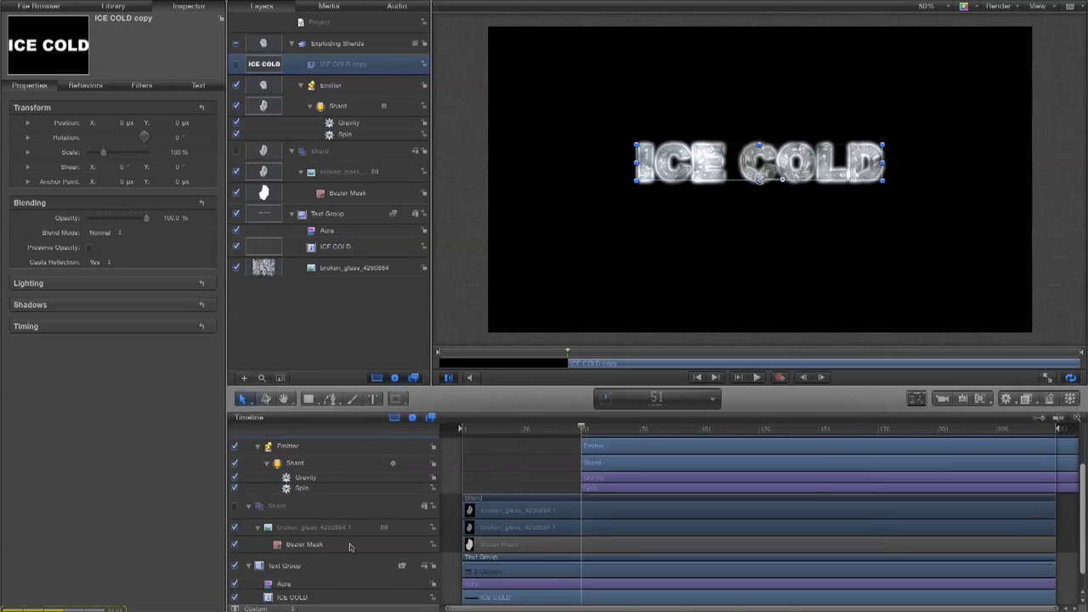
pyautogui.scroll(5, 349, 547)
pyautogui.scroll(-6, 348, 548)
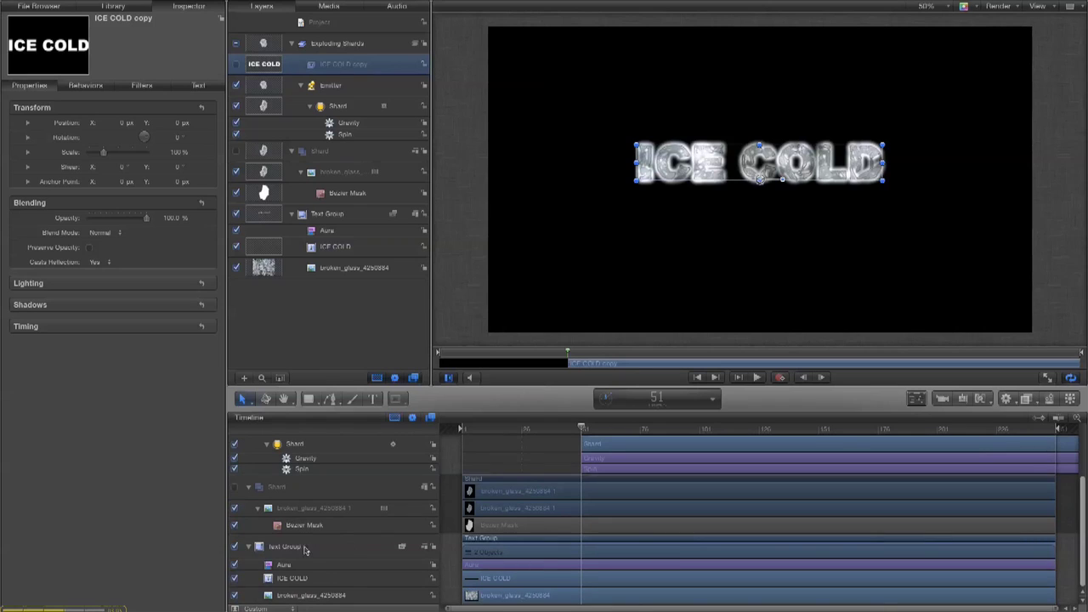
pyautogui.click(235, 546)
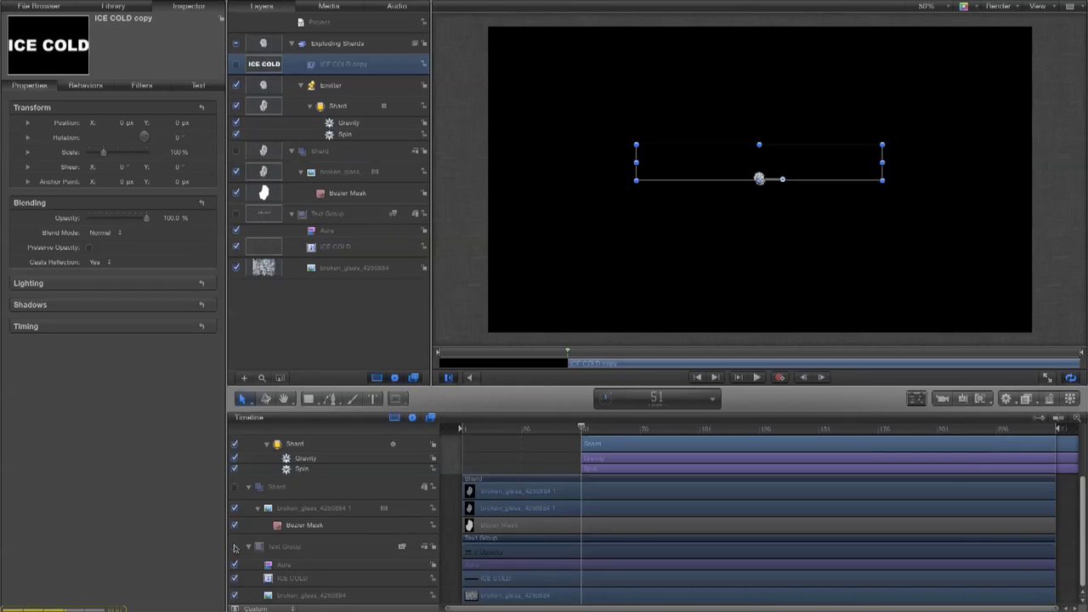
# Assign the ICE COLD copy layer as the Emitter's image source.
pyautogui.scroll(6, 369, 513)
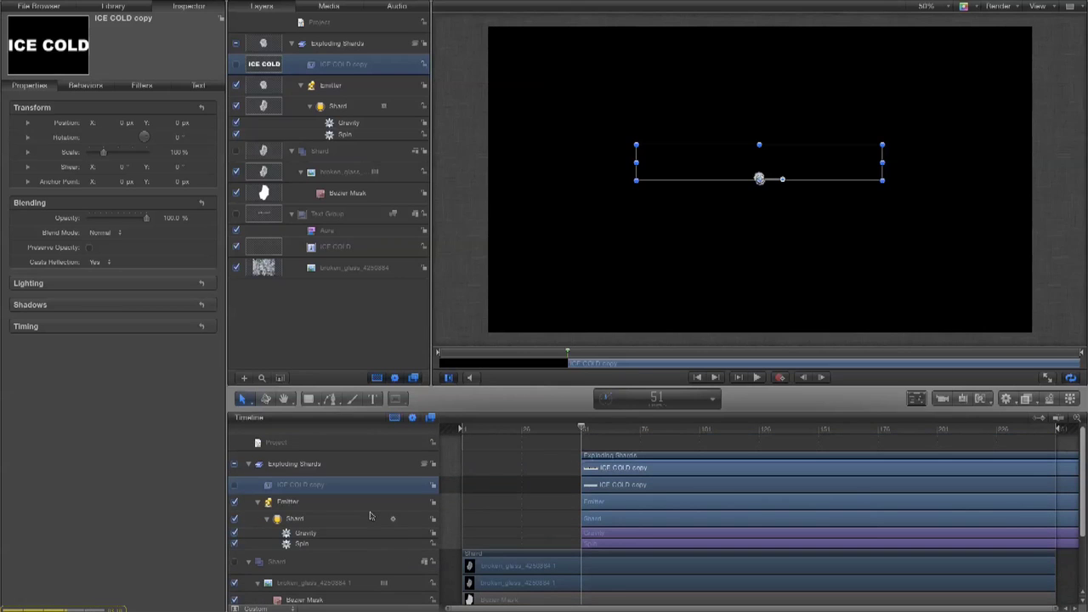
pyautogui.click(289, 502)
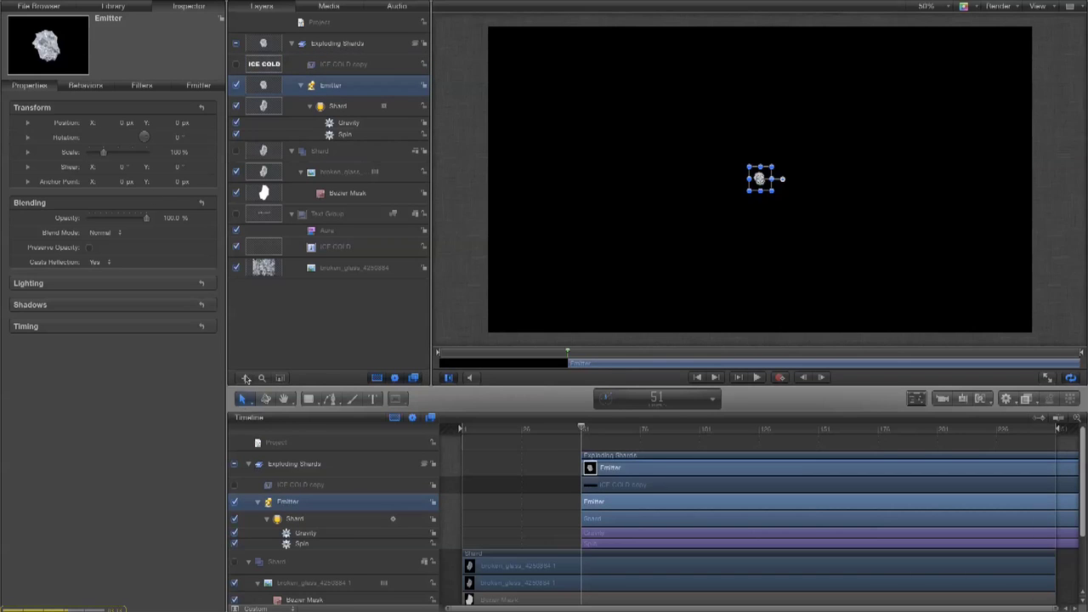
pyautogui.click(192, 88)
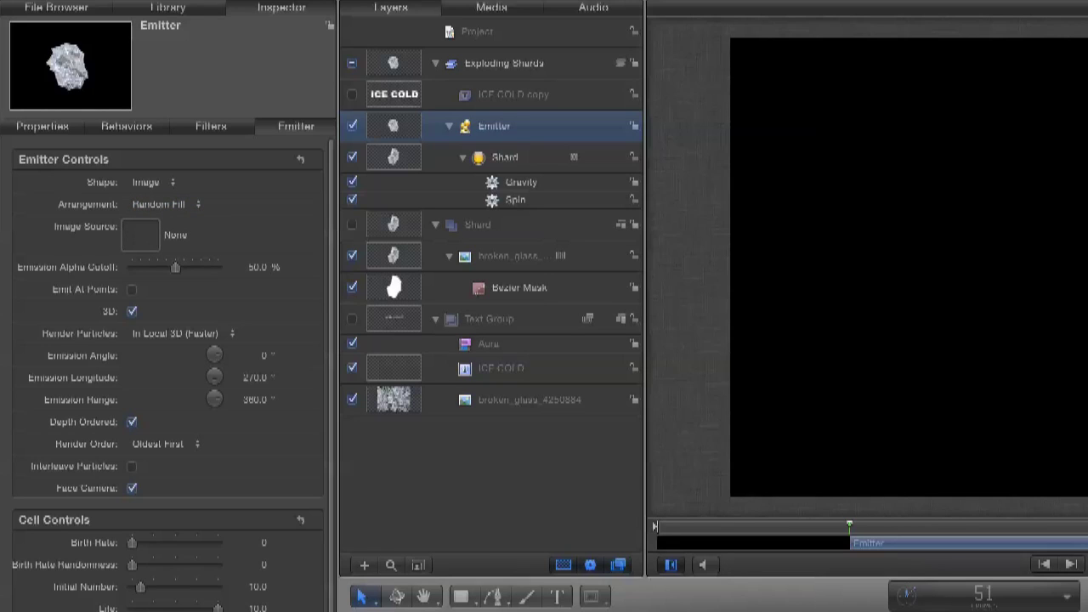
pyautogui.moveTo(512, 94); pyautogui.dragTo(138, 239)
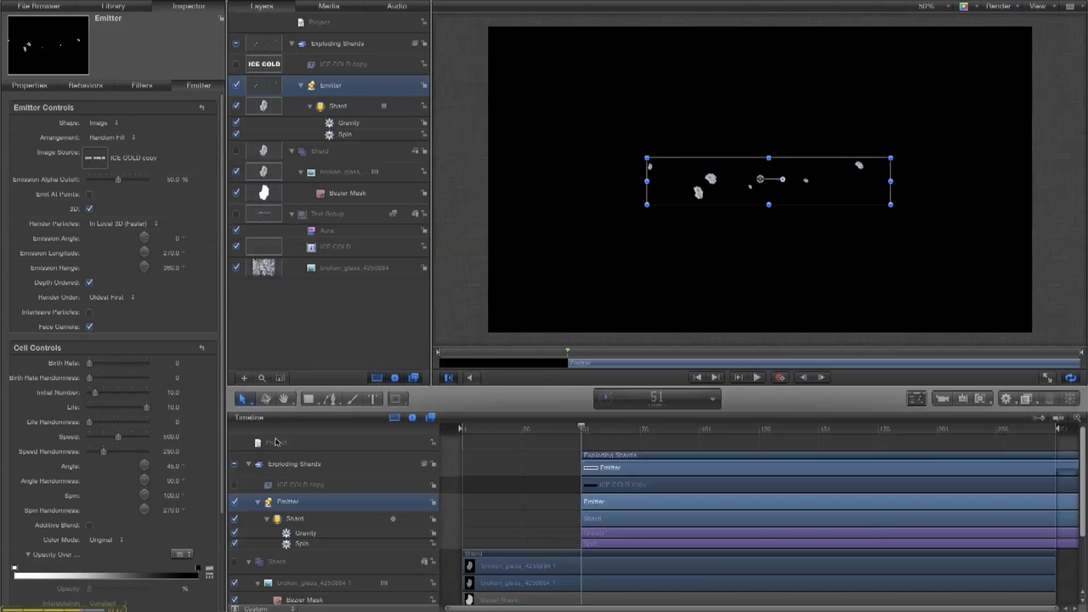
# Raise the Emitter's initial number of particles to about 1606.
pyautogui.moveTo(147, 348)
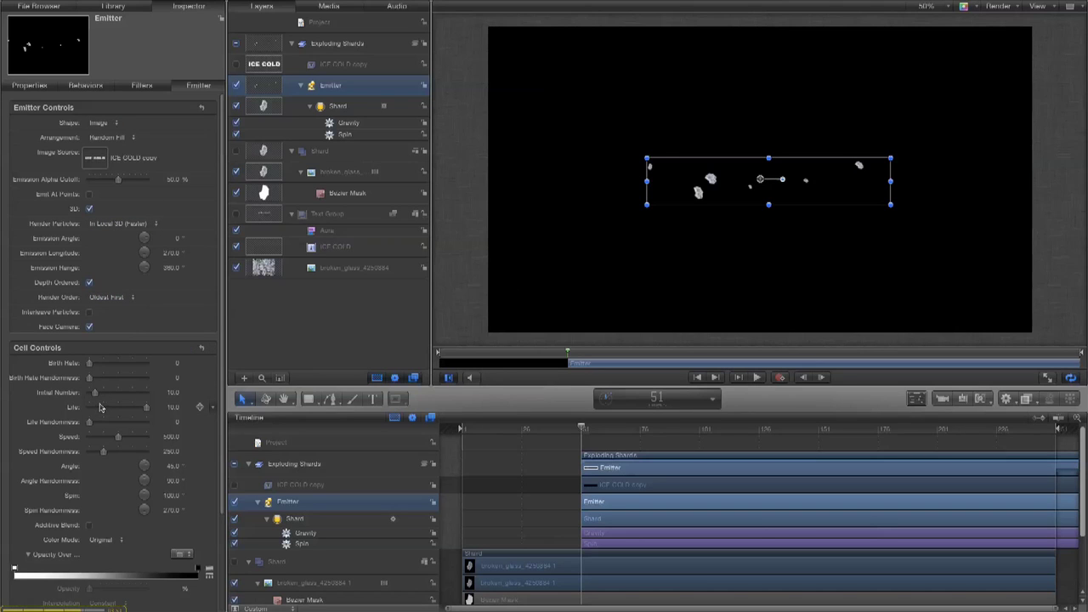
pyautogui.moveTo(94, 394); pyautogui.dragTo(129, 401)
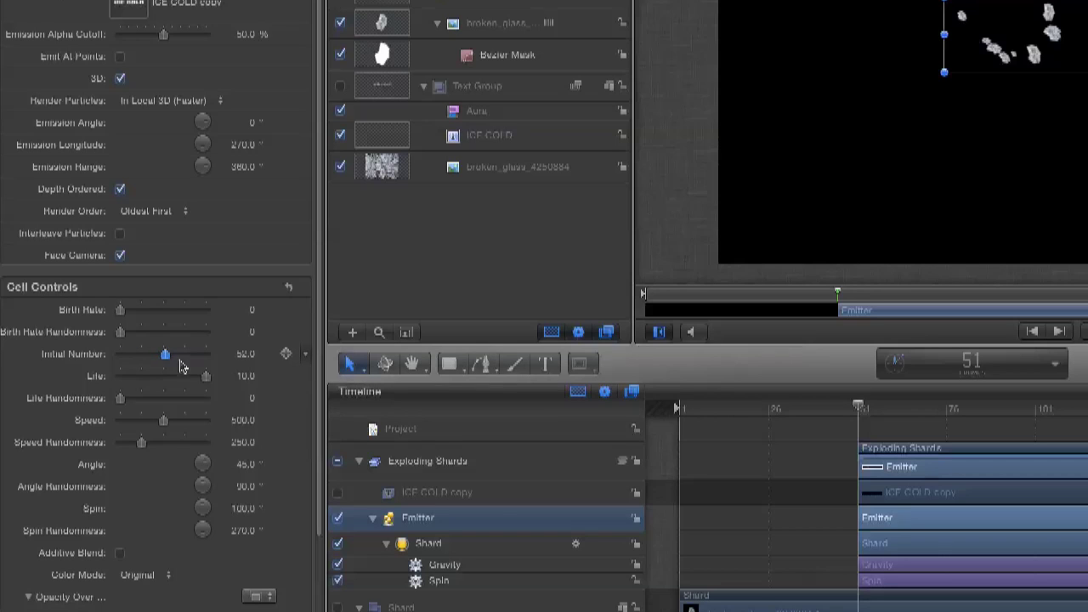
pyautogui.moveTo(179, 366); pyautogui.dragTo(242, 360)
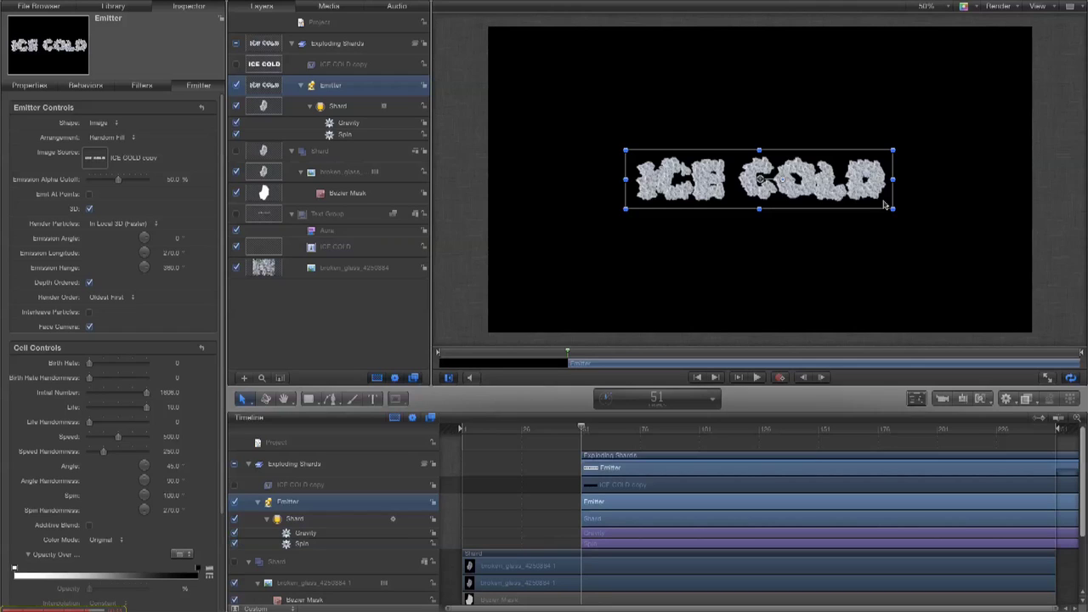
# Enable Additive Blend for the Shard particle cell.
pyautogui.press('Down')
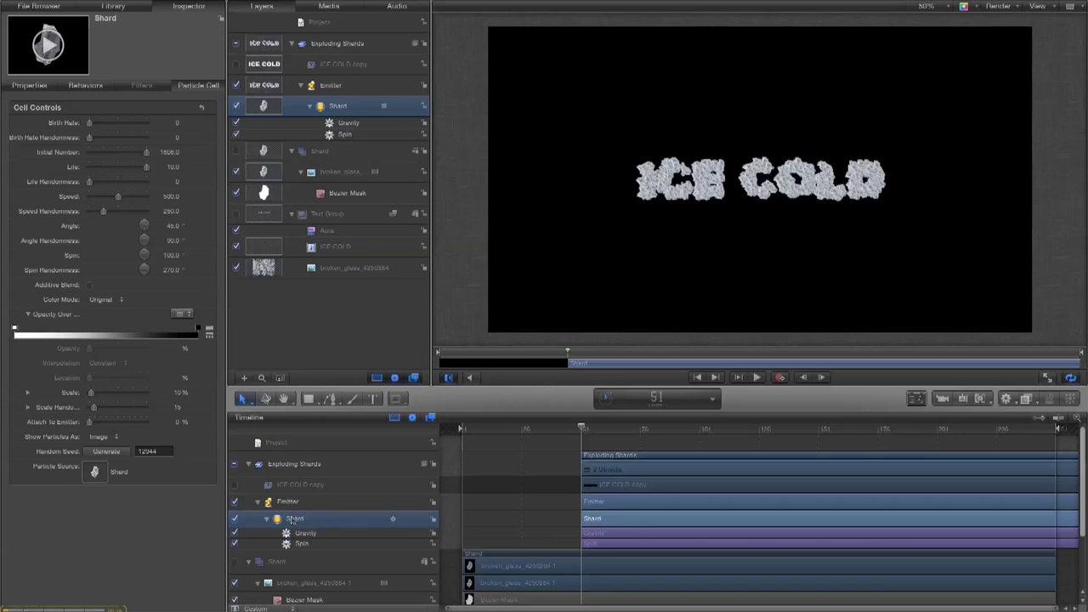
pyautogui.click(293, 507)
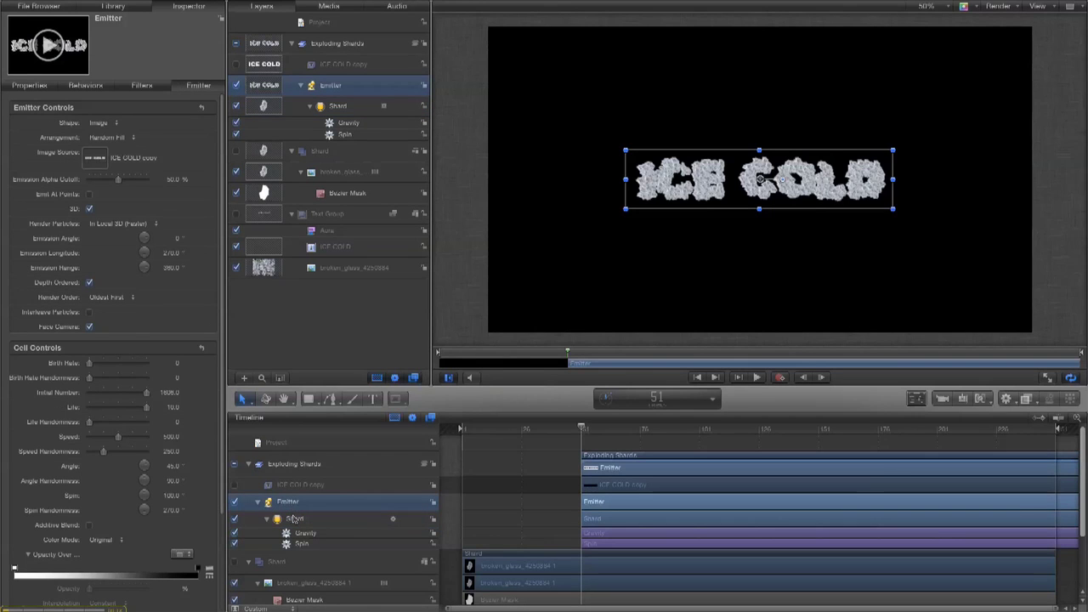
pyautogui.click(293, 518)
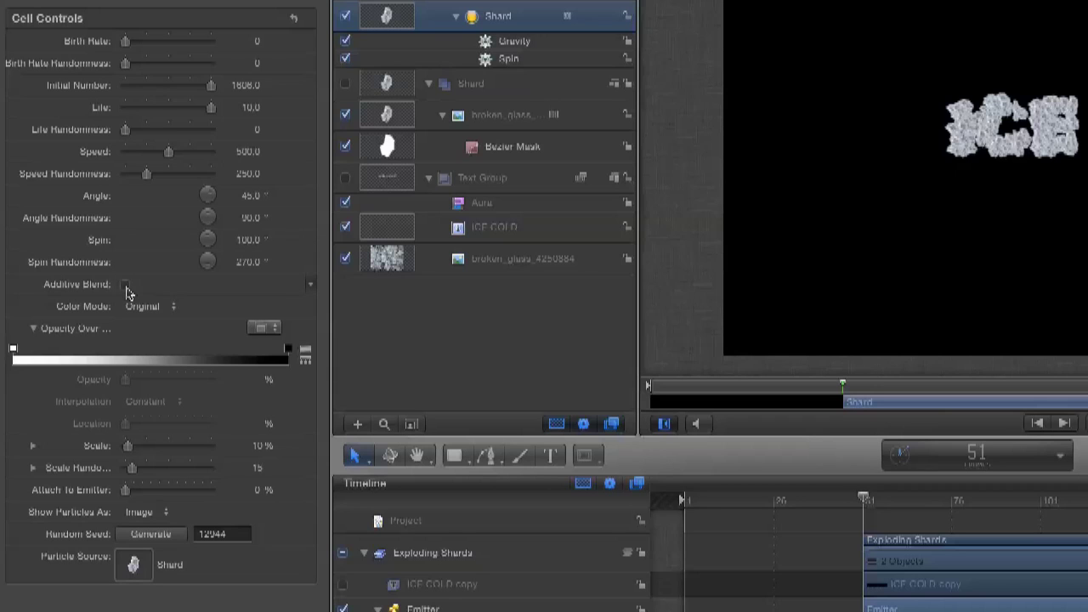
pyautogui.click(89, 285)
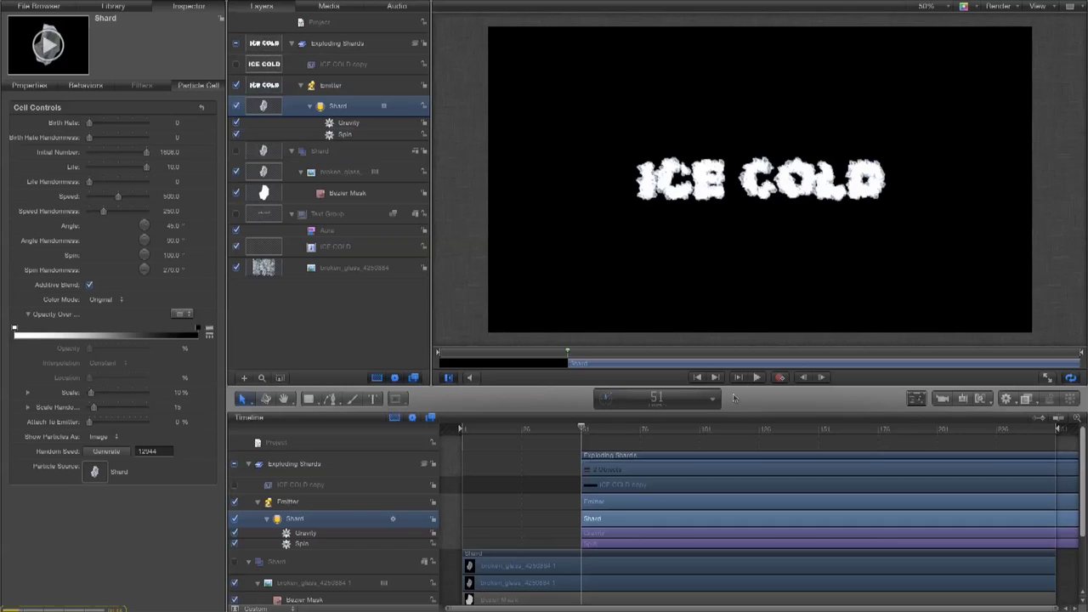
# Step forward frame by frame from frame 51 to frame 65 to examine how the shards explode outward.
pyautogui.press('Right')
pyautogui.press('Right')
pyautogui.press('Right')
pyautogui.press('Right')
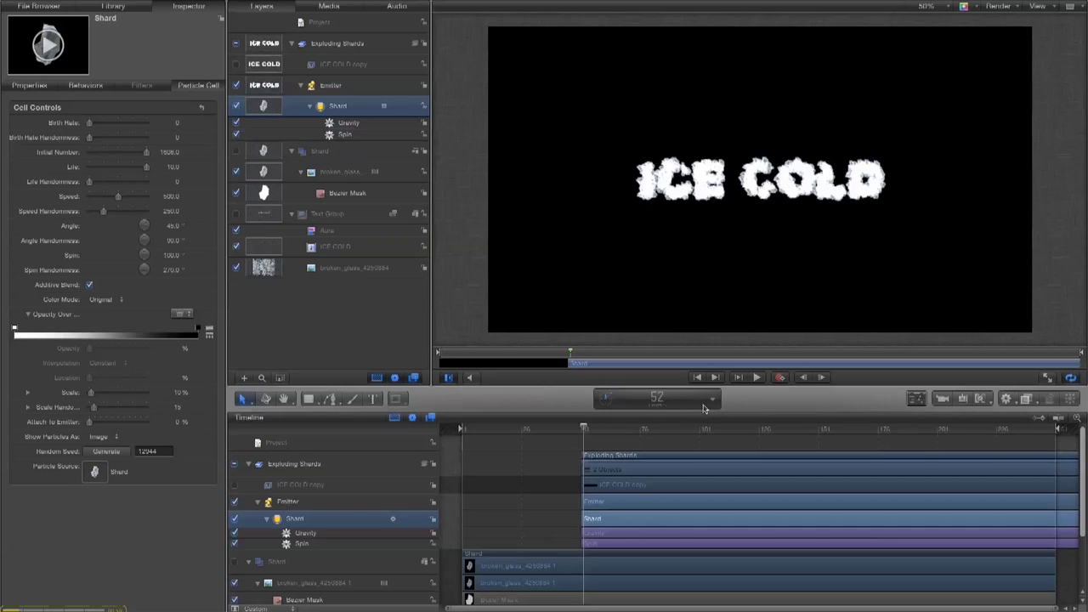
pyautogui.press('Right')
pyautogui.press('Right')
pyautogui.press('Right')
pyautogui.press('Right')
pyautogui.press('Right')
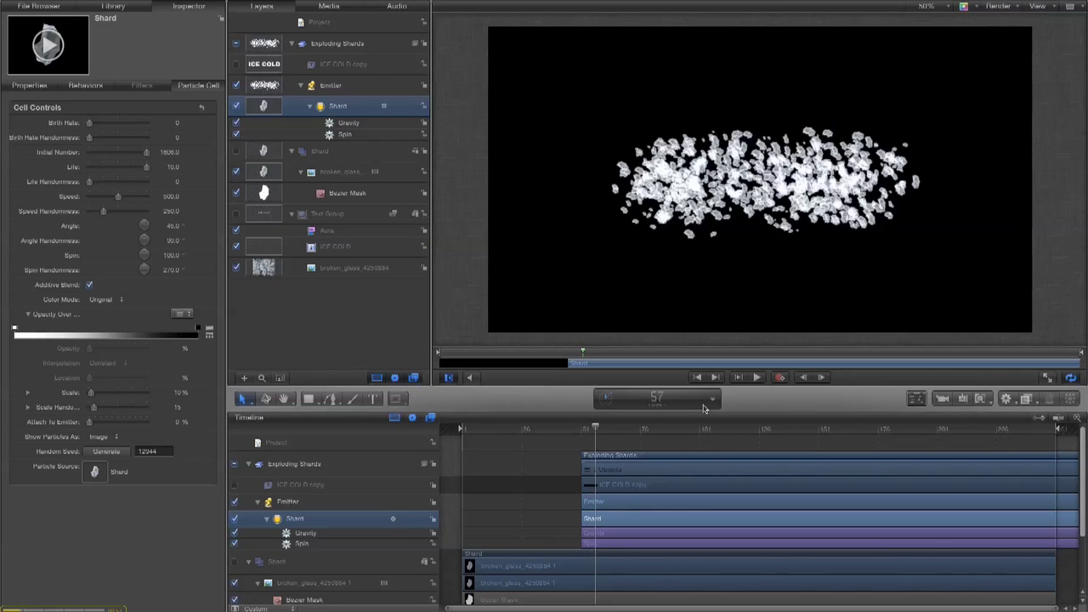
pyautogui.press('Right')
pyautogui.press('Right')
pyautogui.press('Right')
pyautogui.press('Right')
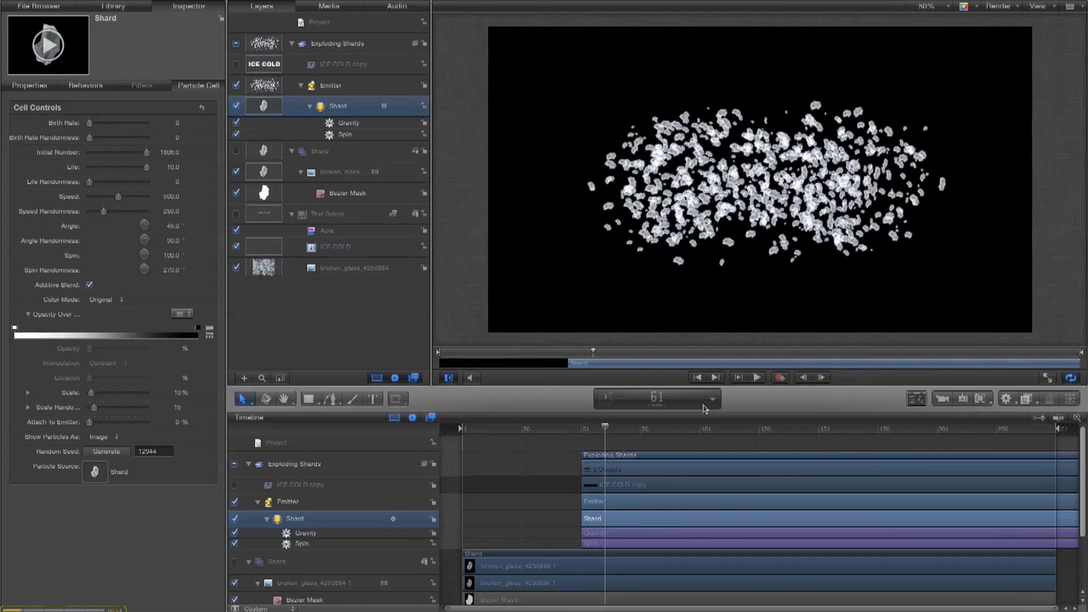
pyautogui.press('Right')
pyautogui.press('Right')
pyautogui.press('Right')
pyautogui.press('Right')
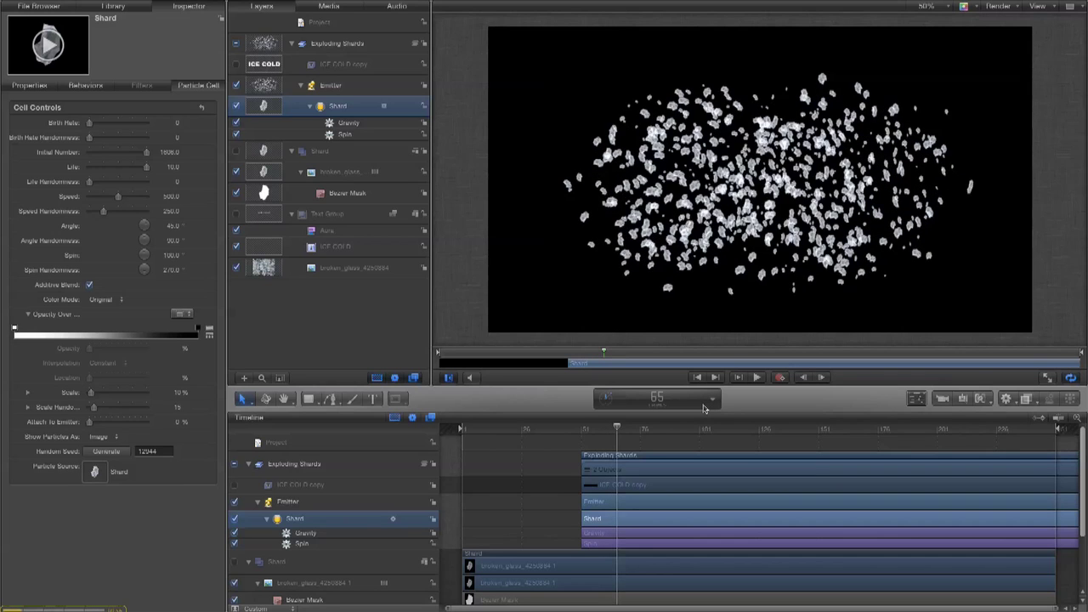
# Step back frame by frame to frame 51 to examine how the scattered shards form the text shape.
pyautogui.press('Left')
pyautogui.press('Left')
pyautogui.press('Left')
pyautogui.press('Left')
pyautogui.press('Left')
pyautogui.press('Left')
pyautogui.press('Left')
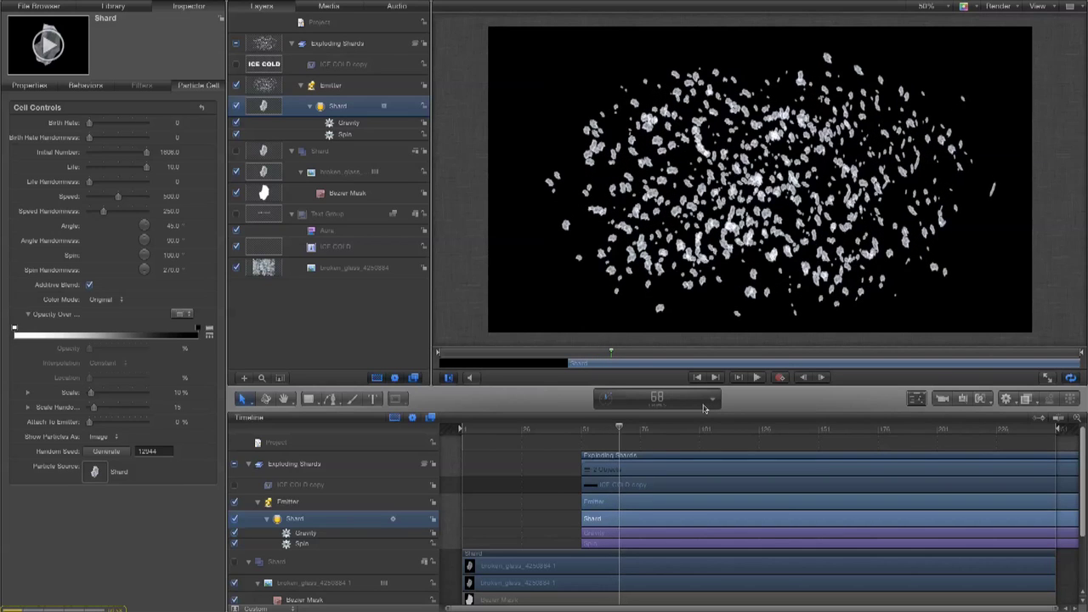
pyautogui.press('Left')
pyautogui.press('Left')
pyautogui.press('Left')
pyautogui.press('Left')
pyautogui.press('Left')
pyautogui.press('Left')
pyautogui.press('Left')
pyautogui.press('Left')
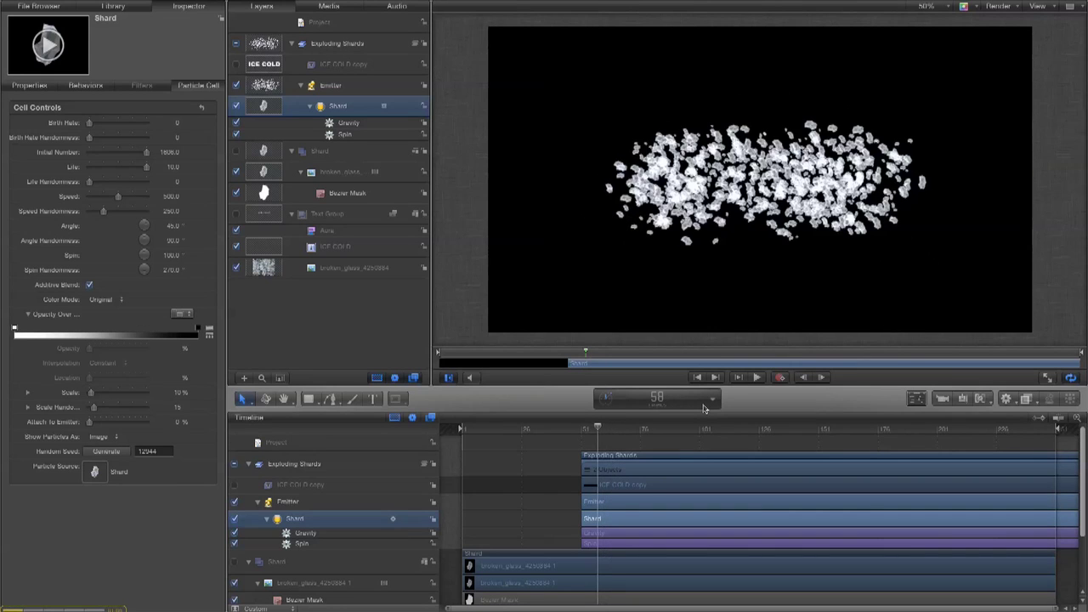
pyautogui.press('Left')
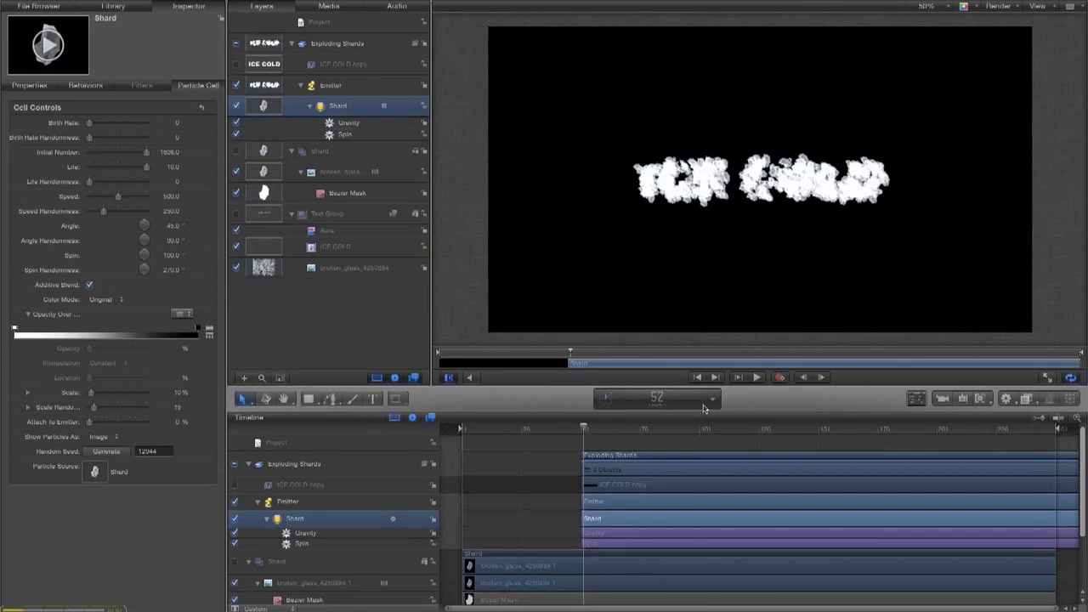
pyautogui.press('Left')
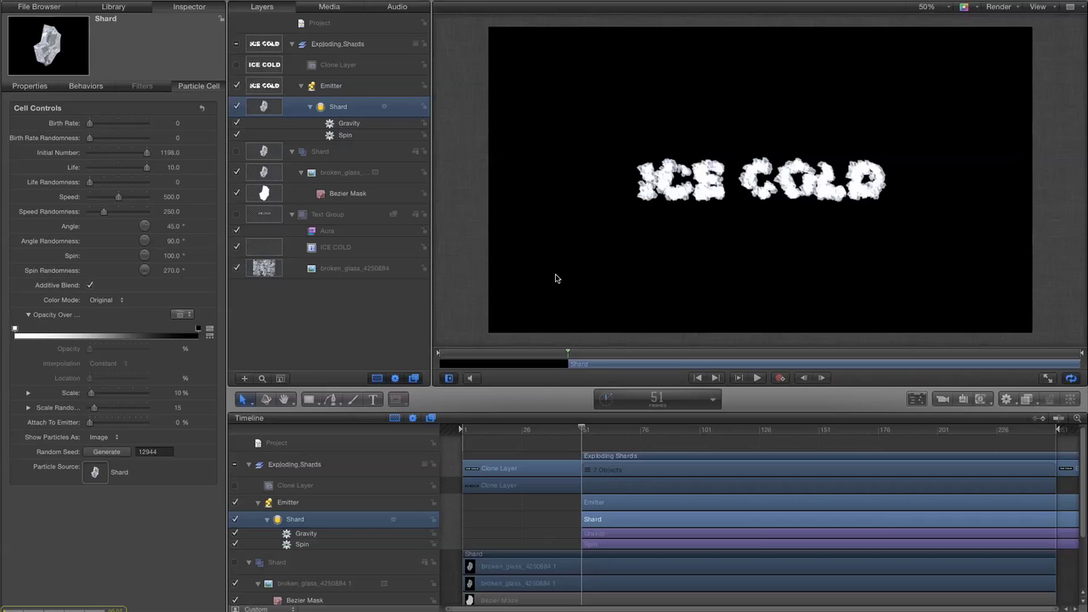
# Turn the Text Group's visibility back on.
pyautogui.scroll(-5, 387, 526)
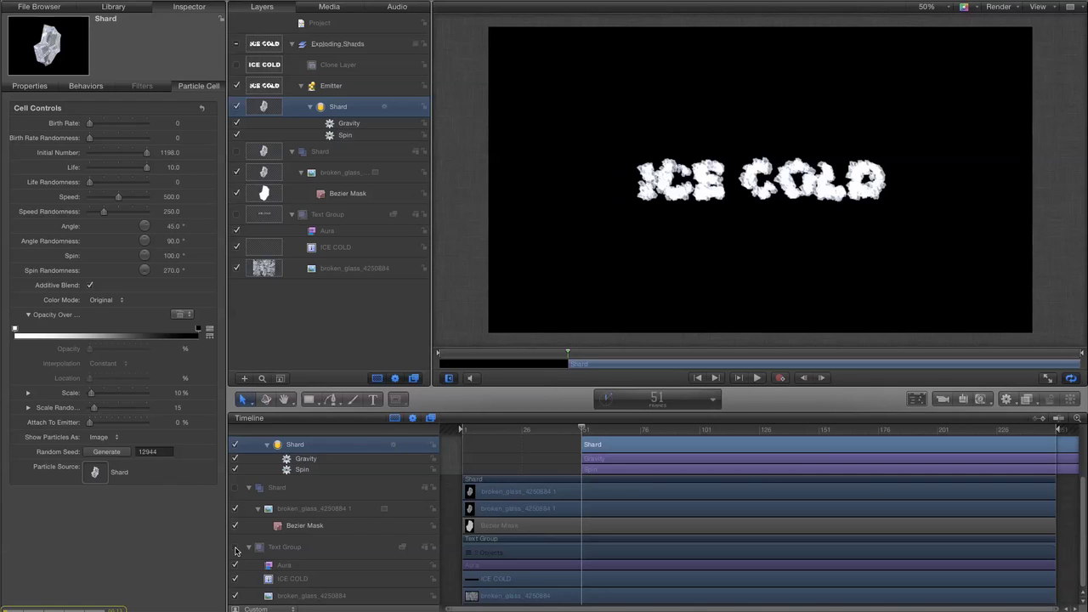
pyautogui.click(236, 547)
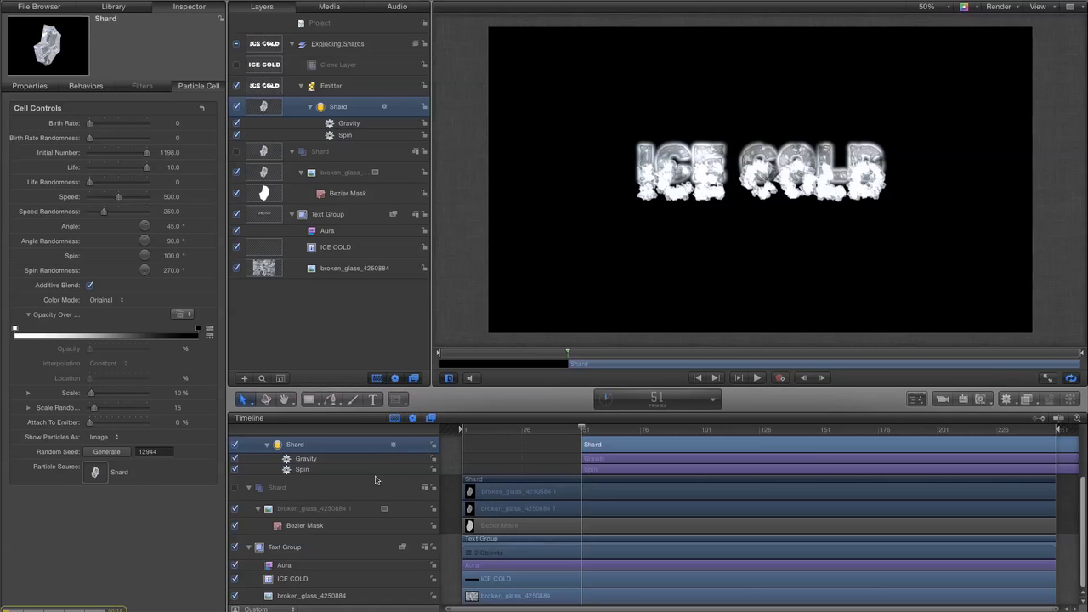
# Move the Emitter up so its shard particles line up with the ICE COLD text.
pyautogui.scroll(4, 374, 480)
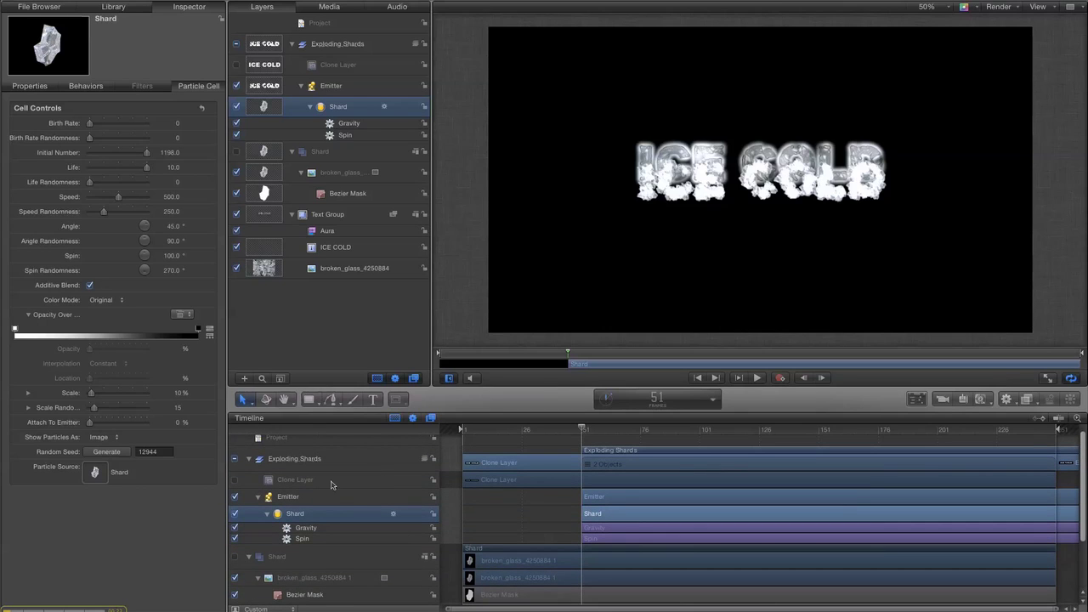
pyautogui.scroll(1, 331, 498)
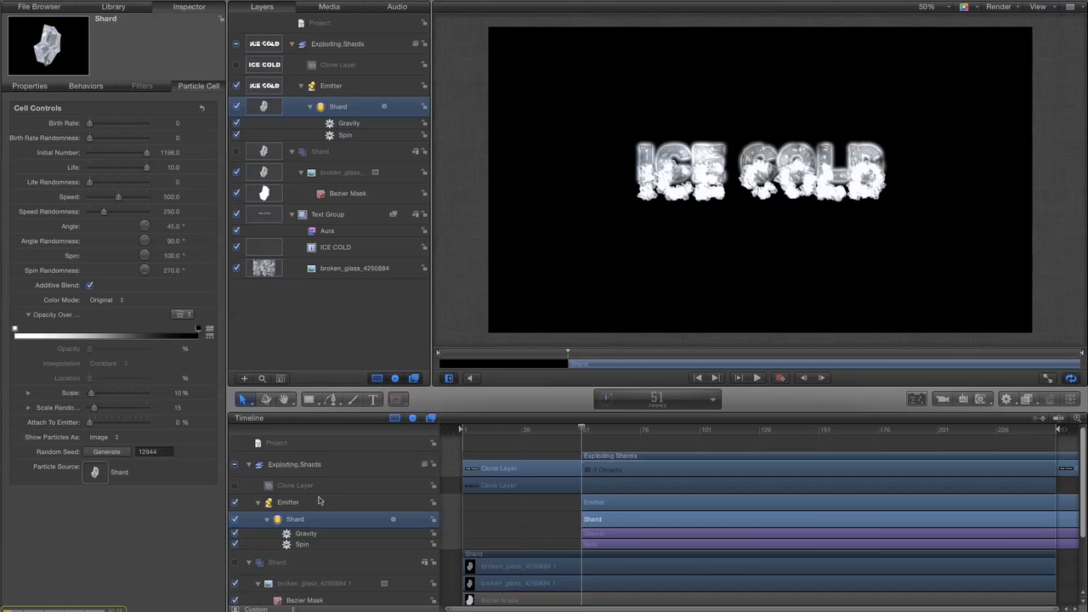
pyautogui.click(319, 502)
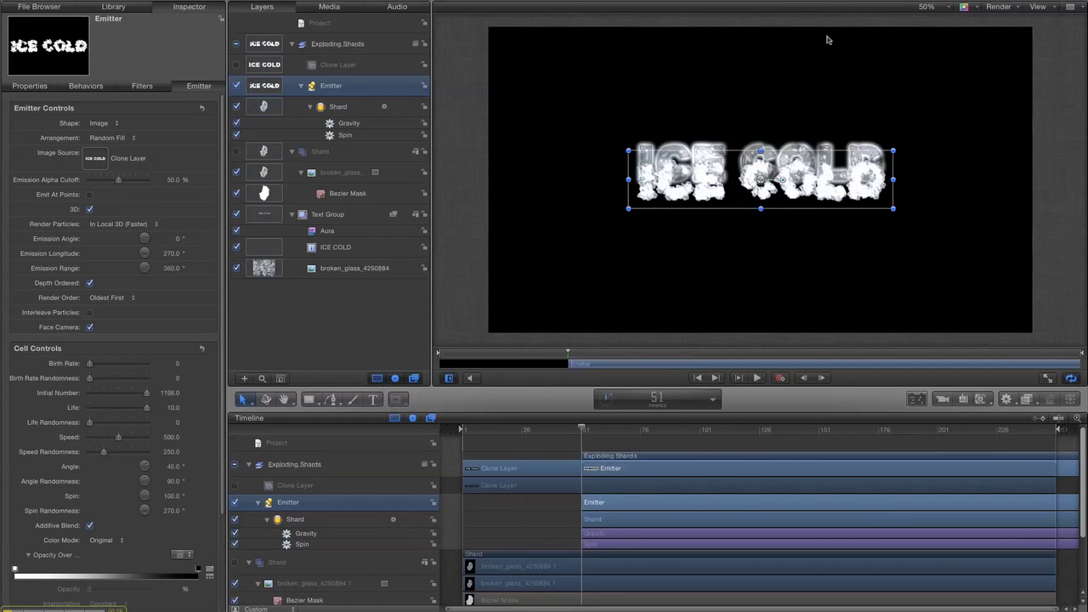
pyautogui.click(761, 179)
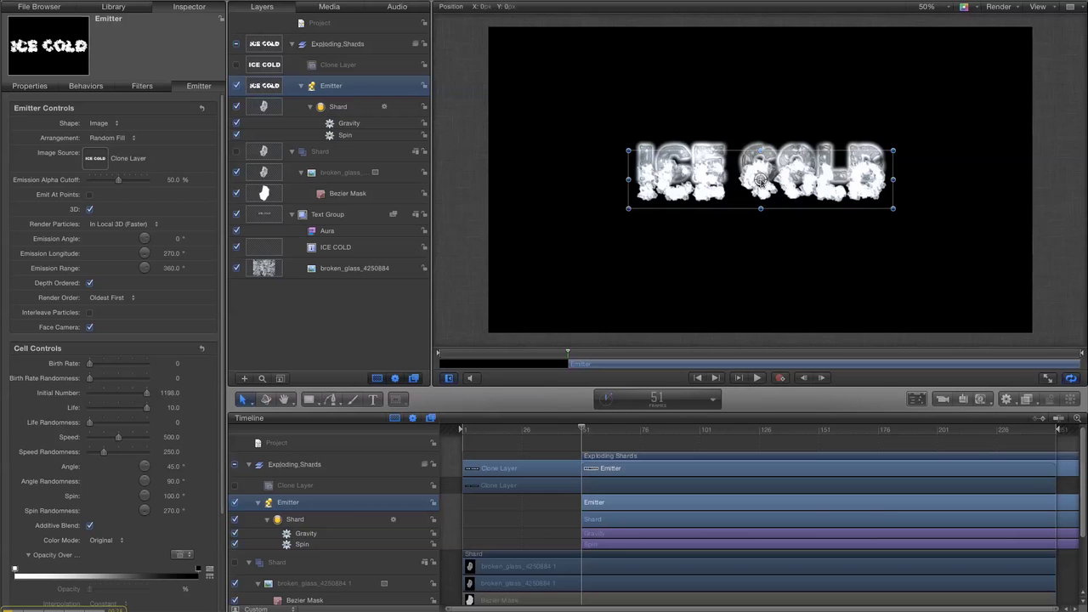
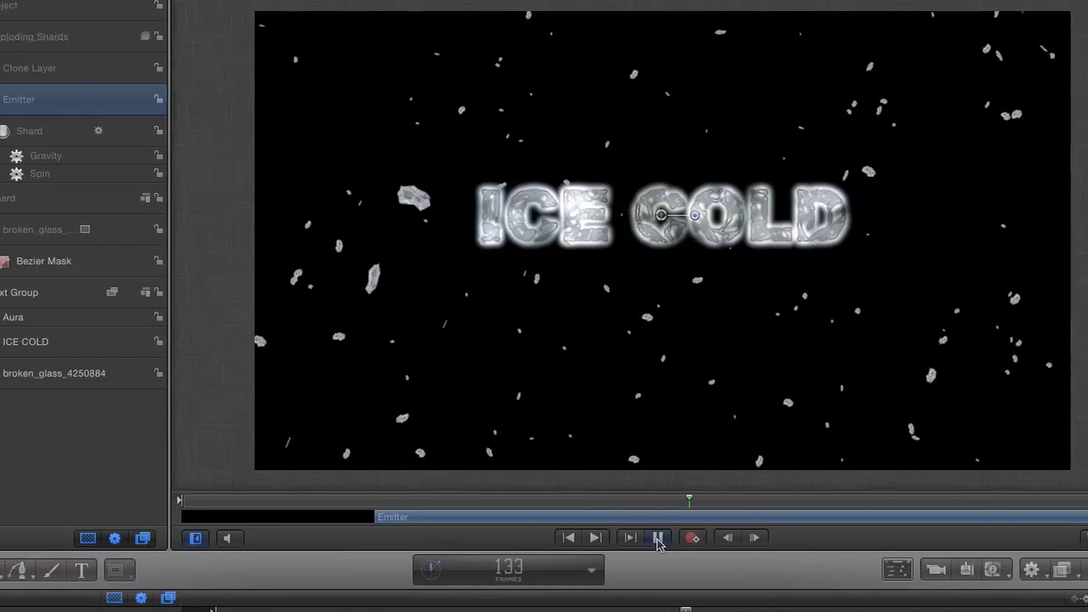
# Stop playback and step back and forth through the frames around frame 51 to examine how the intact text and exploding shards overlap.
pyautogui.click(658, 540)
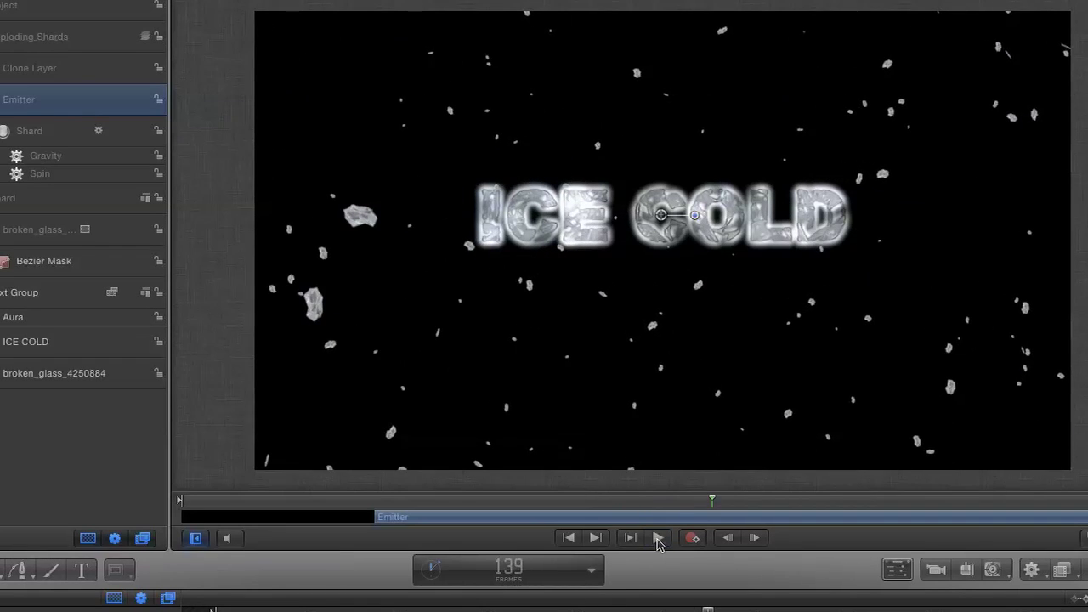
pyautogui.click(565, 541)
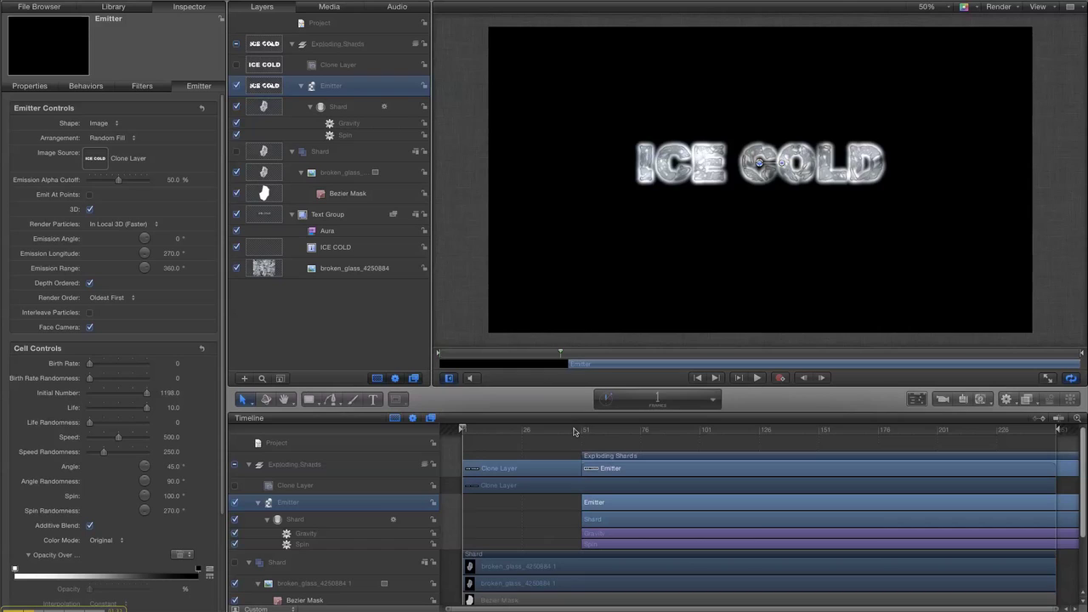
pyautogui.click(575, 430)
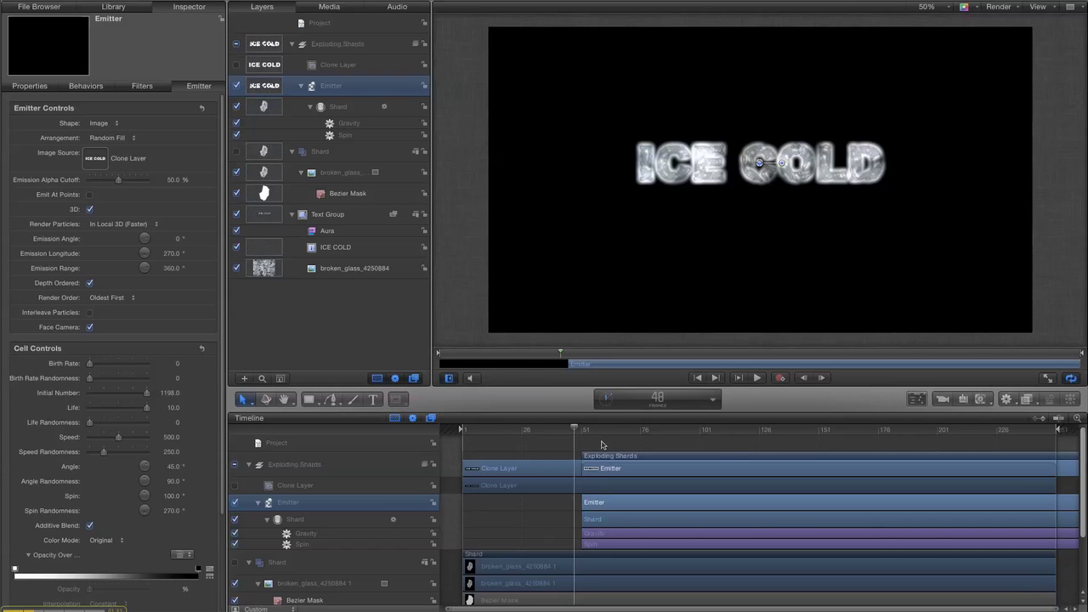
pyautogui.press('Right')
pyautogui.press('Right')
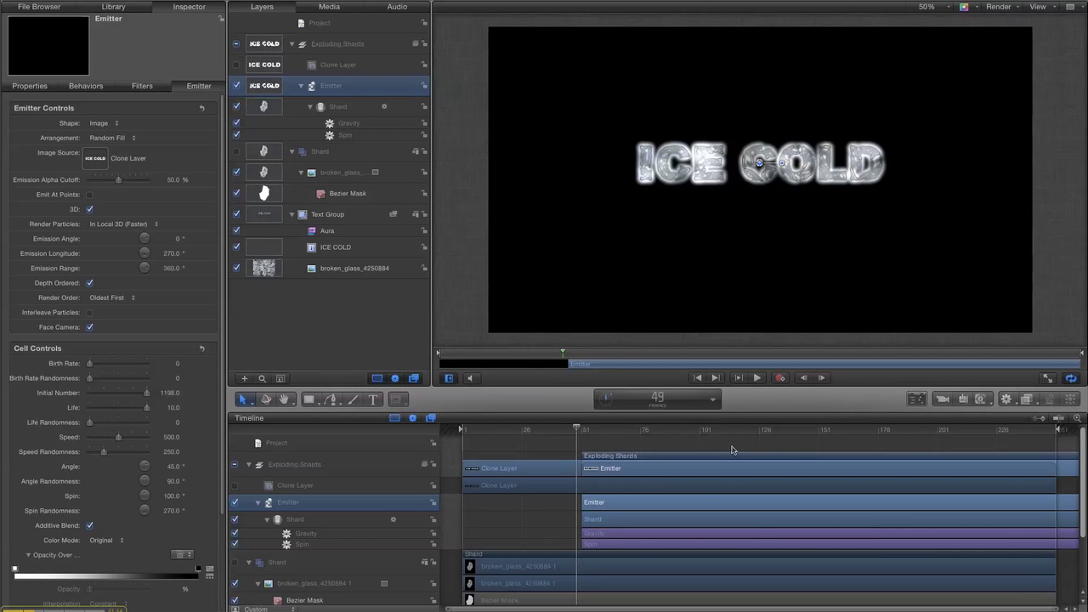
pyautogui.press('Right')
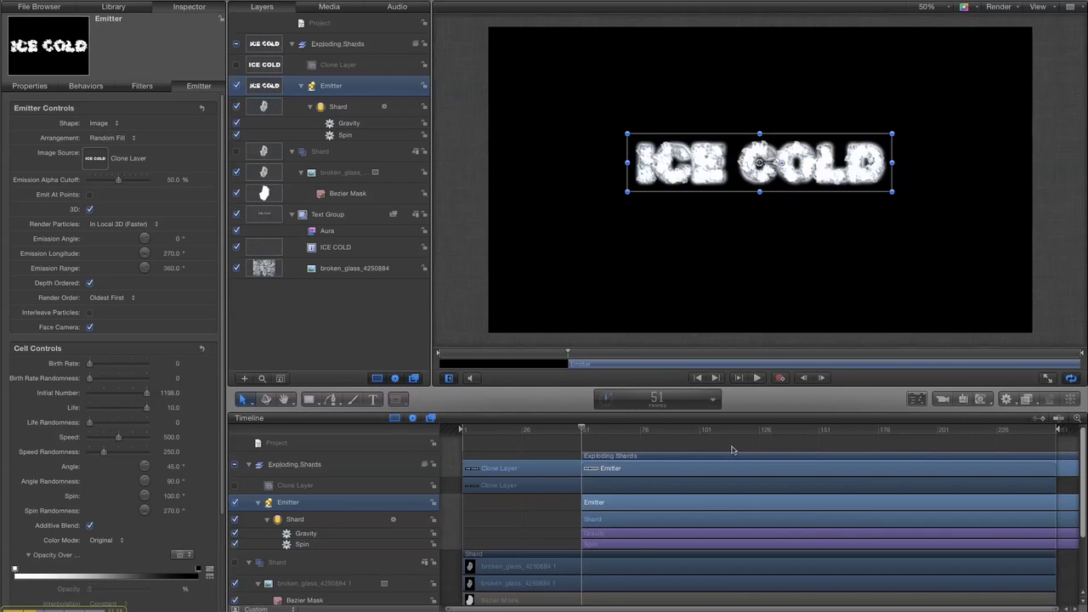
pyautogui.press('Right')
pyautogui.press('Right')
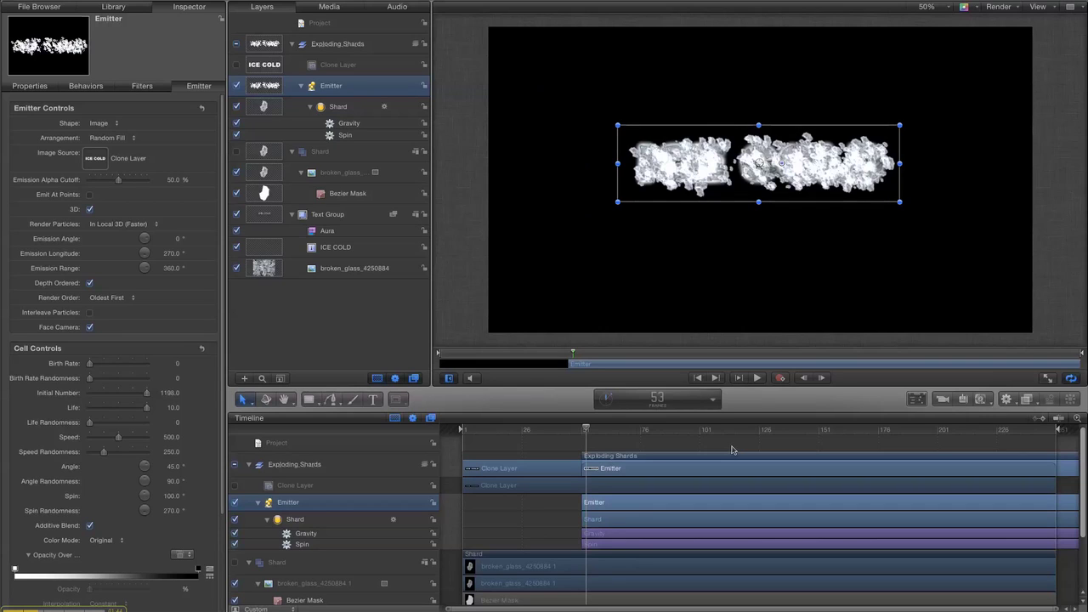
pyautogui.press('Left')
pyautogui.press('Left')
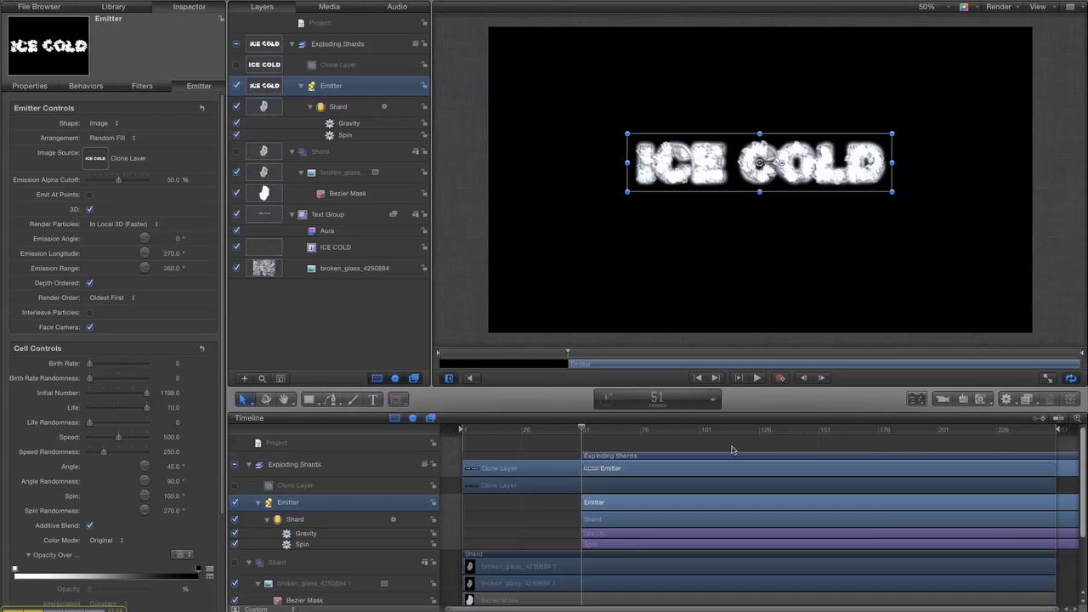
pyautogui.press('Right')
pyautogui.press('Right')
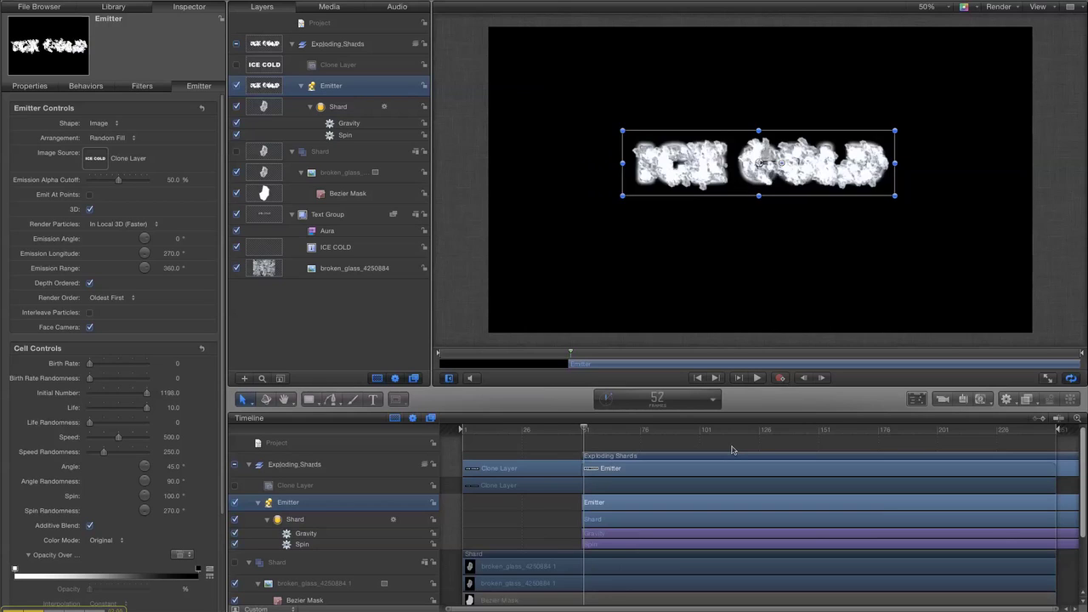
pyautogui.press('Right')
pyautogui.press('Left')
pyautogui.press('Left')
pyautogui.press('Left')
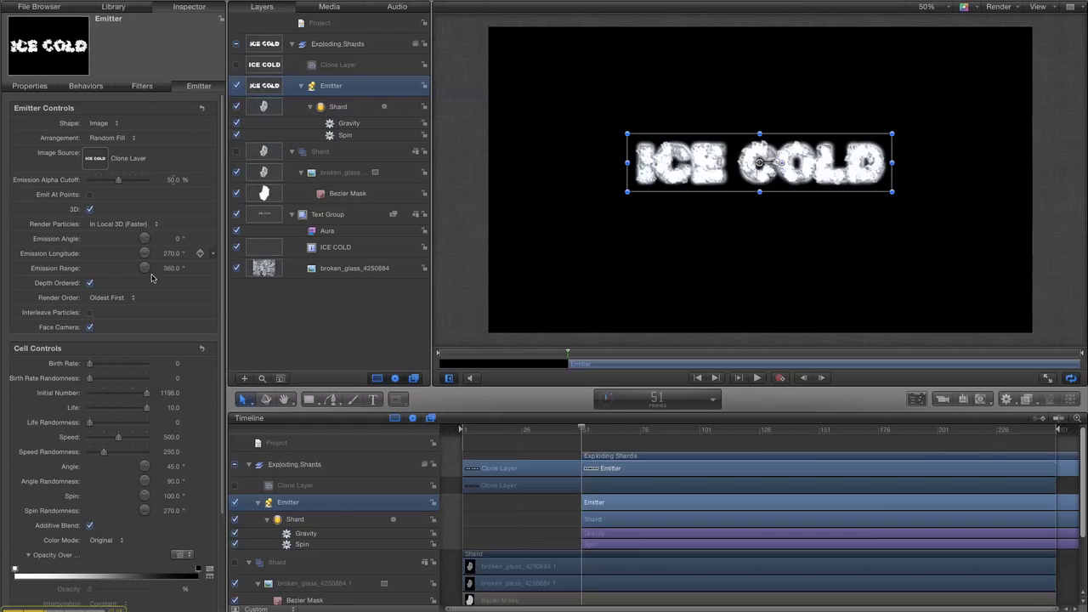
# Raise the Emitter's initial number of particles to 1744.
pyautogui.moveTo(165, 393)
pyautogui.mouseDown()
pyautogui.moveTo(168, 376)
pyautogui.moveTo(173, 396)
pyautogui.mouseUp()
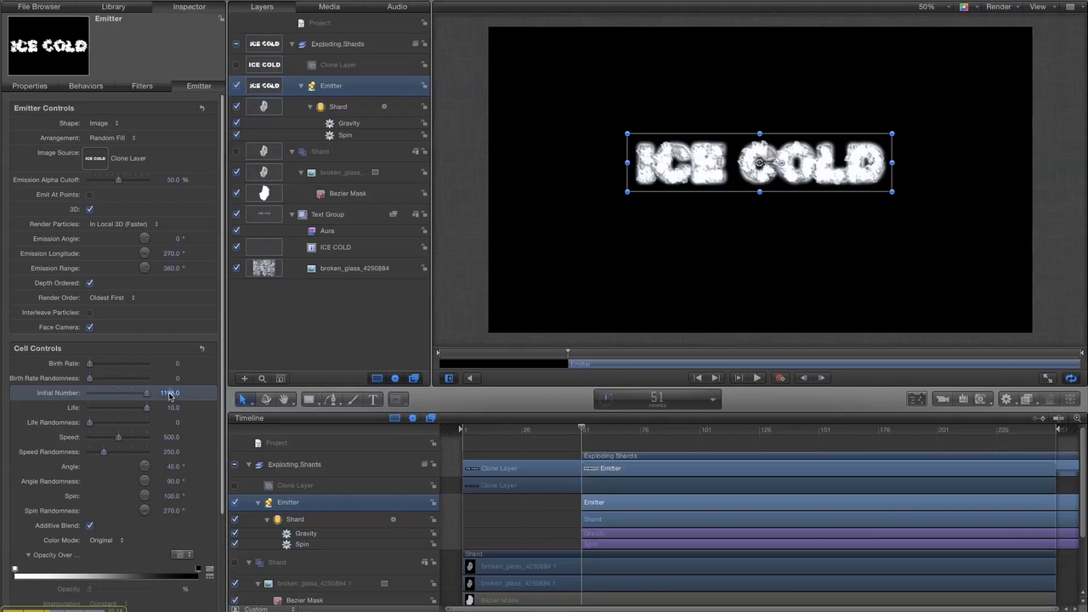
pyautogui.write('150')
pyautogui.press('Return')
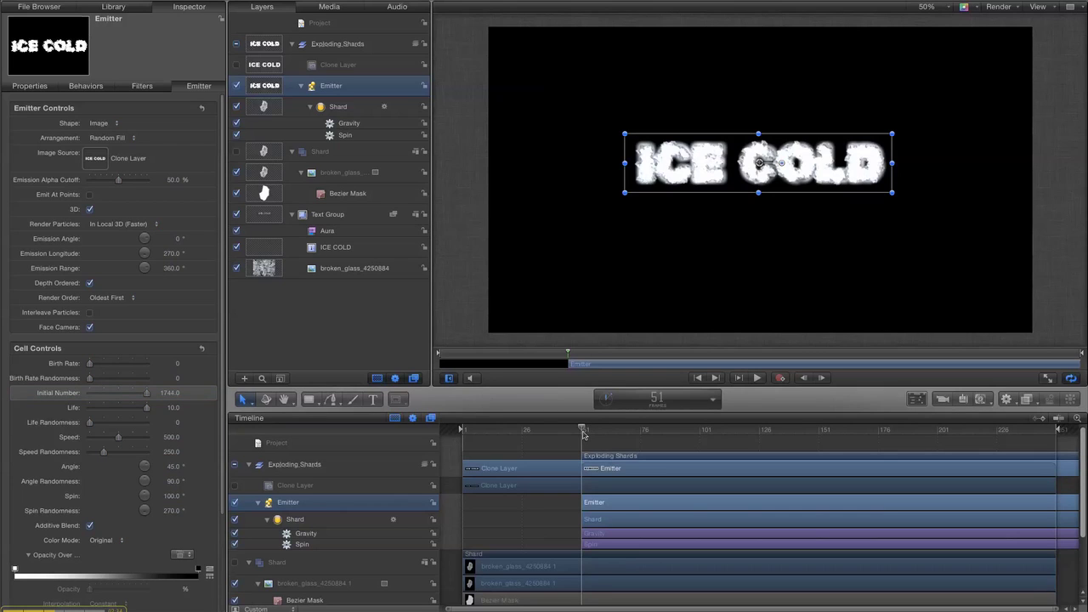
# Examine how well the shards cover the text between frames 57 and 51, ending on frame 51.
pyautogui.moveTo(581, 433); pyautogui.dragTo(584, 434)
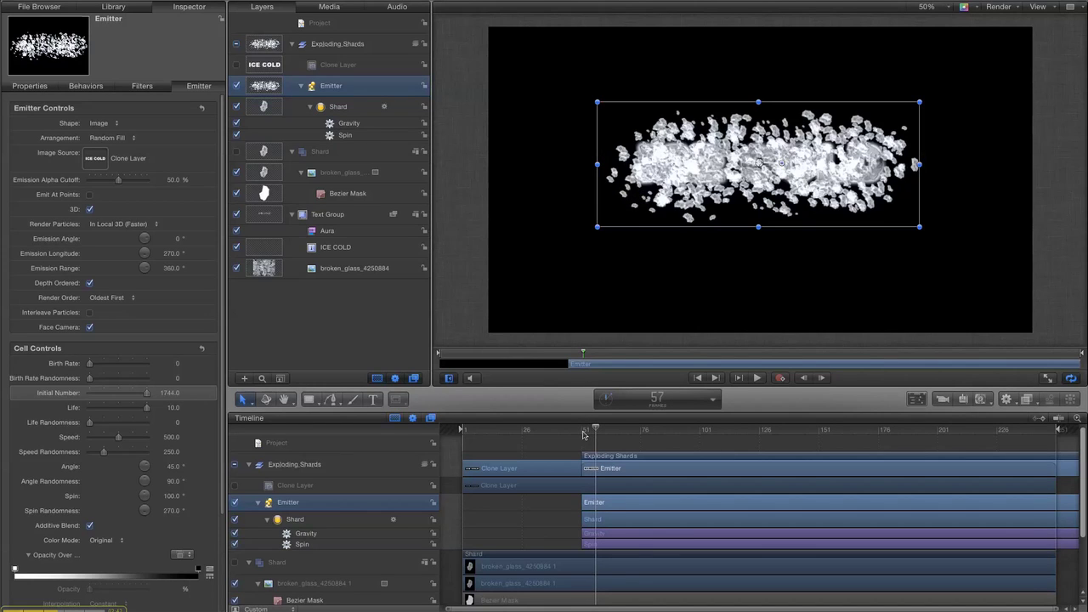
pyautogui.press('Left')
pyautogui.press('Left')
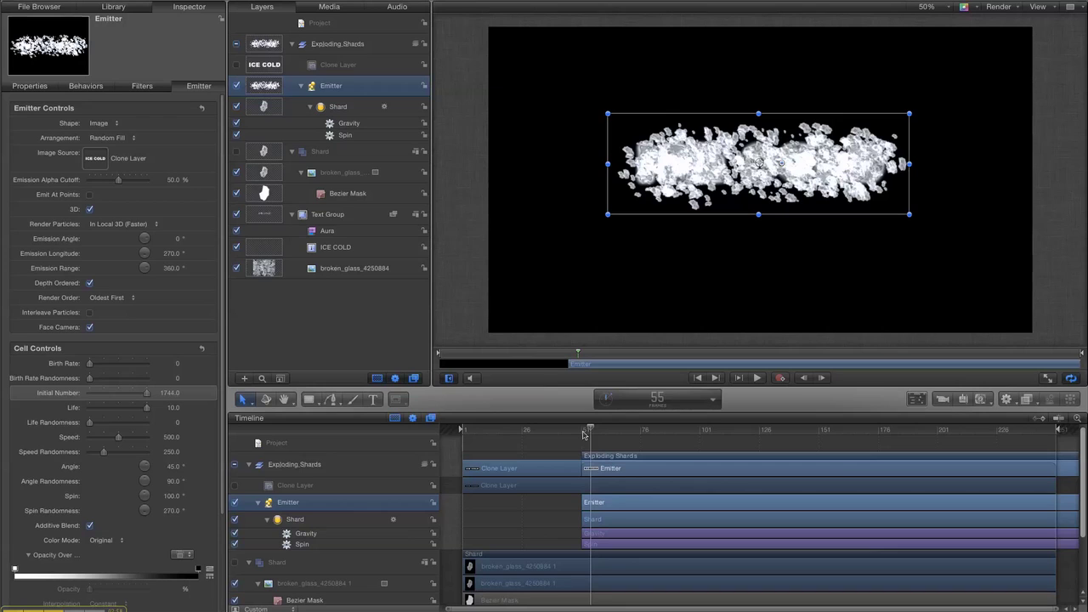
pyautogui.press('Left')
pyautogui.press('Left')
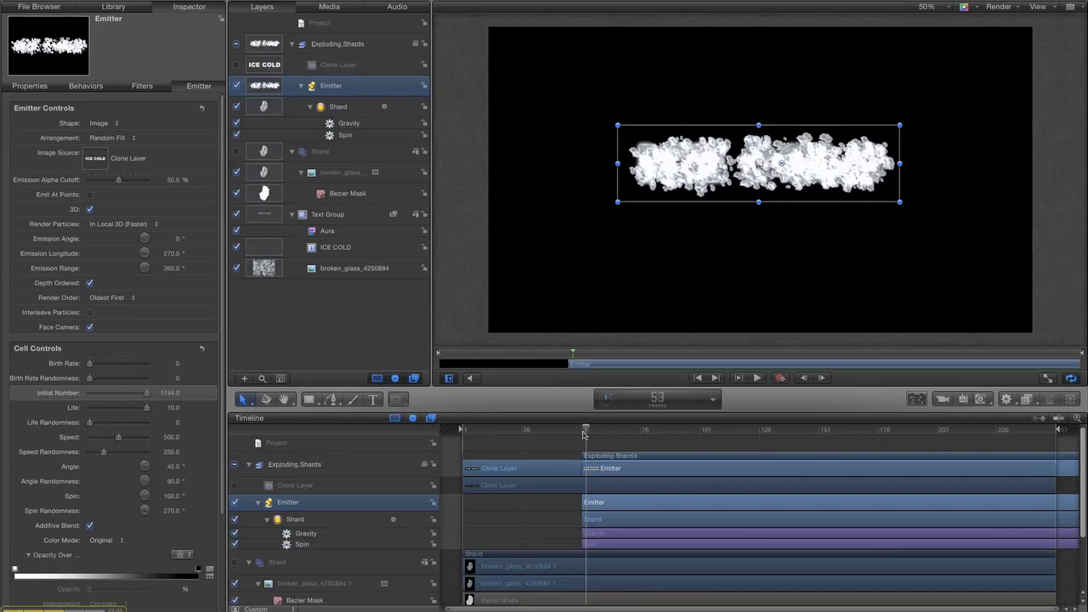
pyautogui.press('Left')
pyautogui.press('Left')
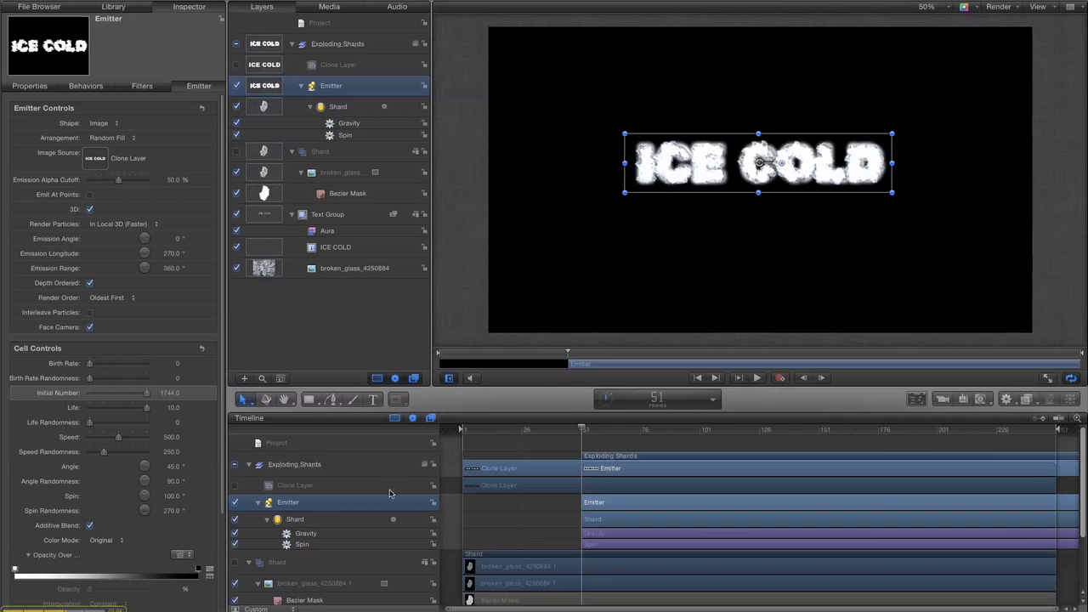
# Show the Text Group's properties and keyframe its opacity at 100% on frame 51.
pyautogui.scroll(-3, 346, 528)
pyautogui.scroll(-1, 346, 528)
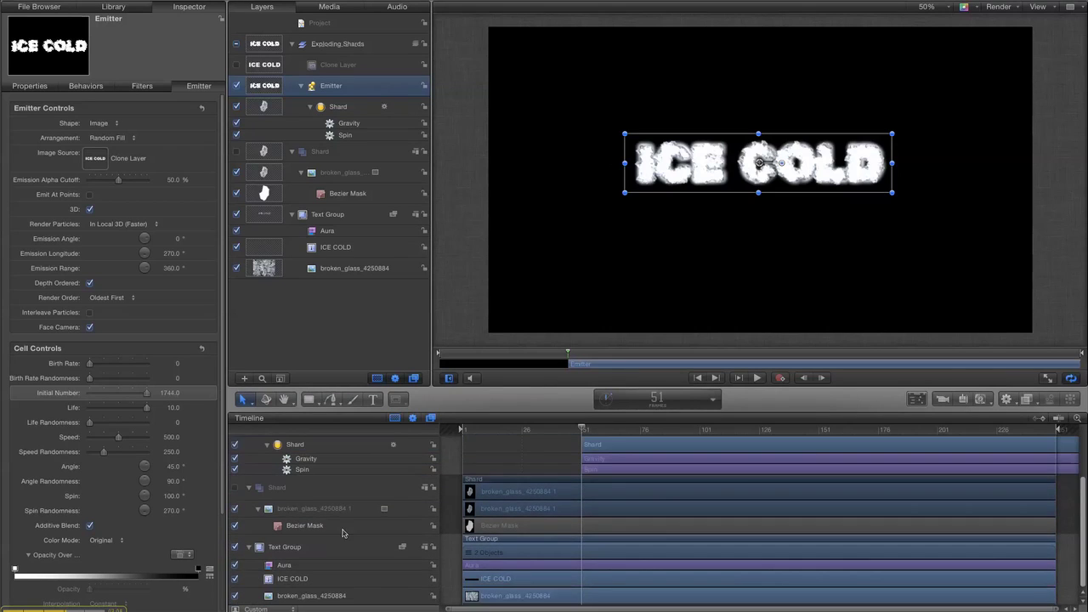
pyautogui.click(314, 551)
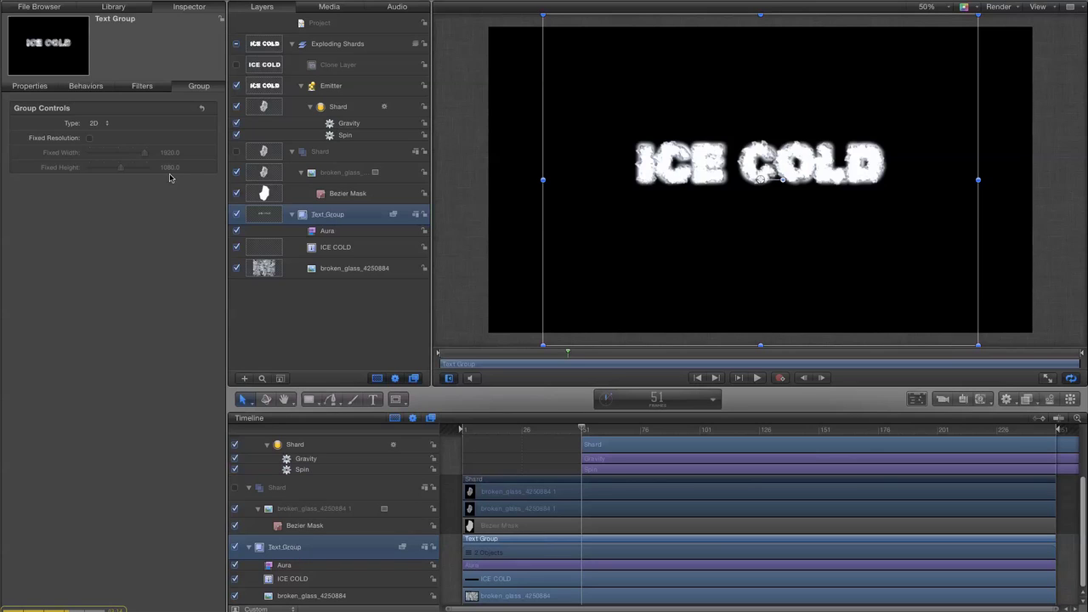
pyautogui.click(37, 90)
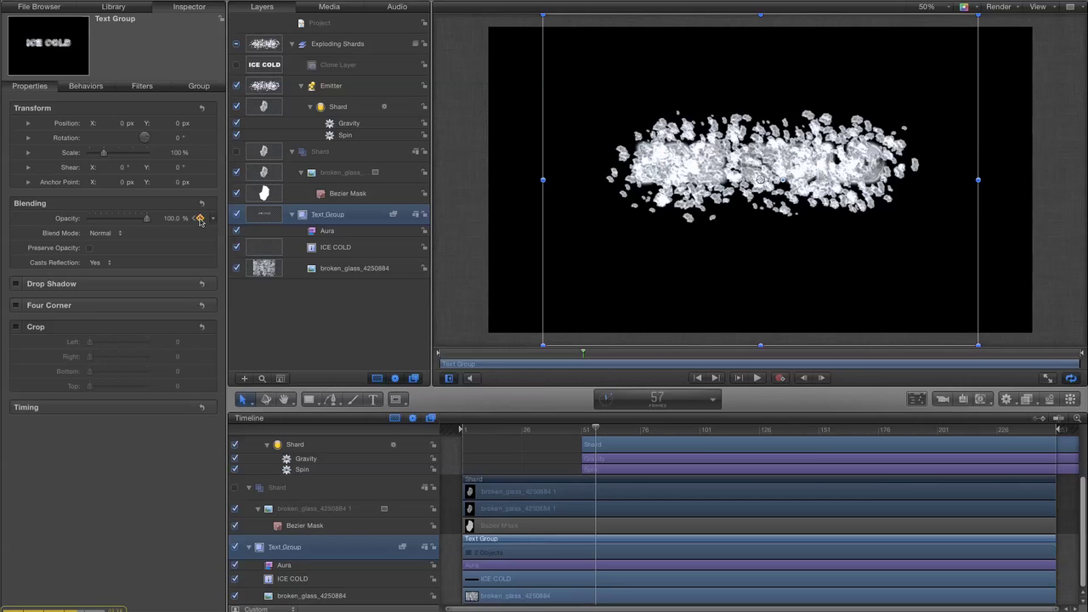
# Keyframe the Text Group's opacity at 0% on frame 56.
pyautogui.press('Left')
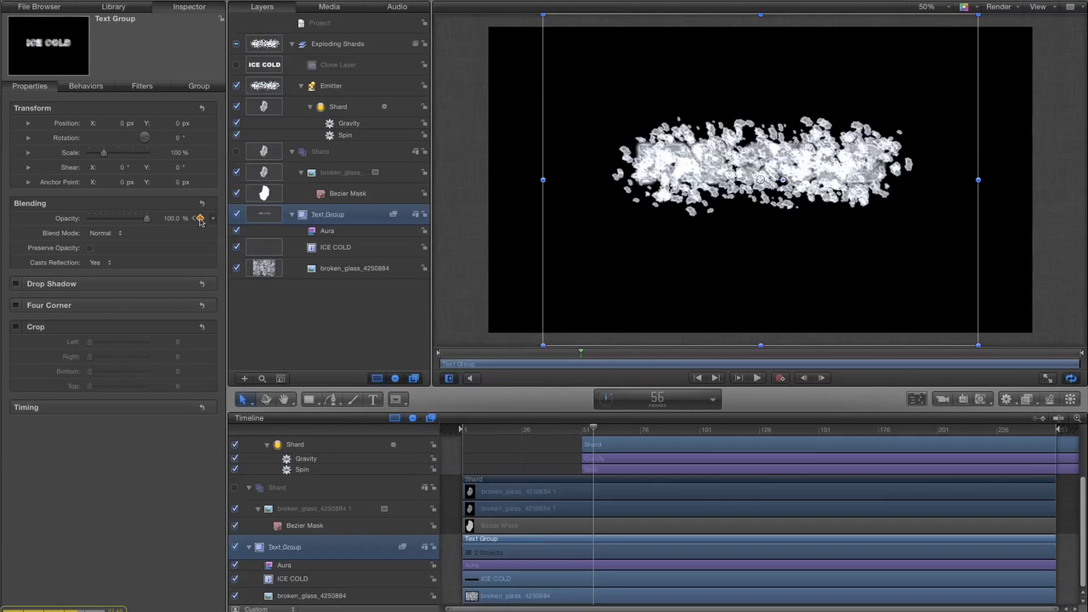
pyautogui.press('Right')
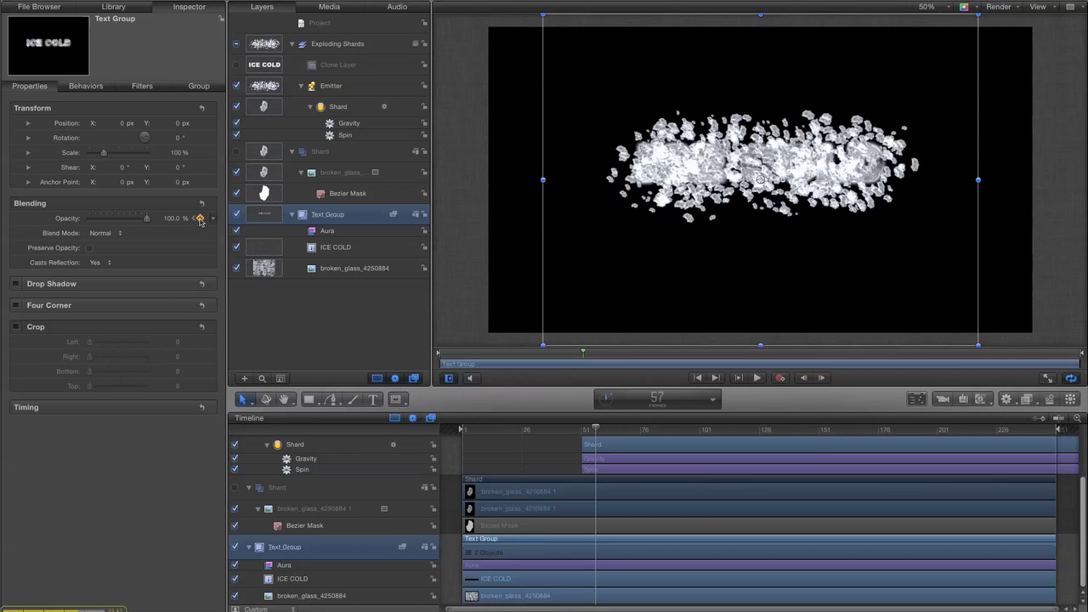
pyautogui.press('Left')
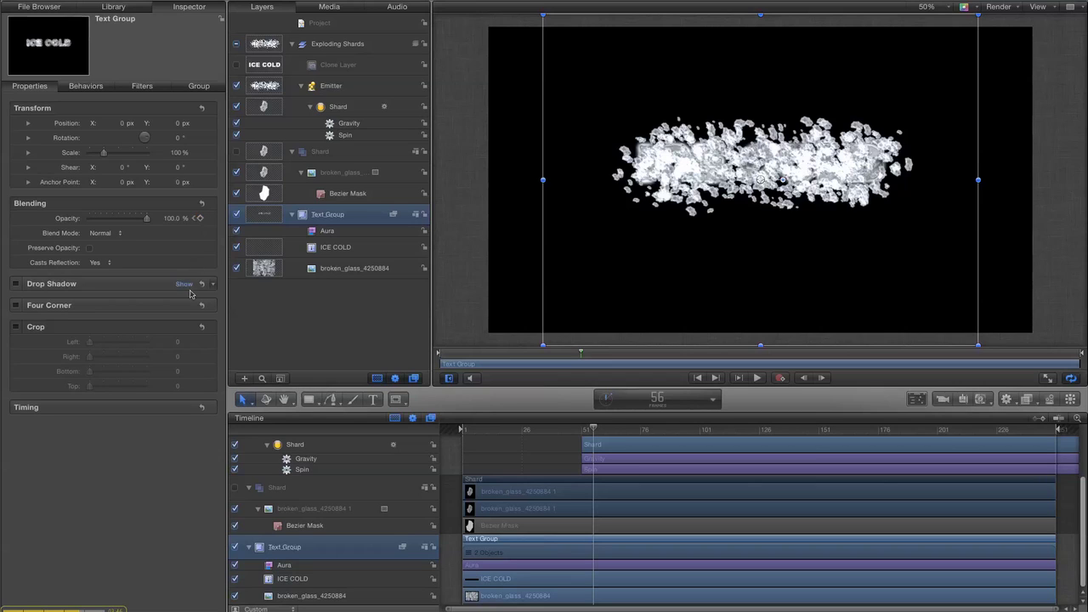
pyautogui.click(199, 219)
pyautogui.moveTo(146, 218); pyautogui.dragTo(51, 223)
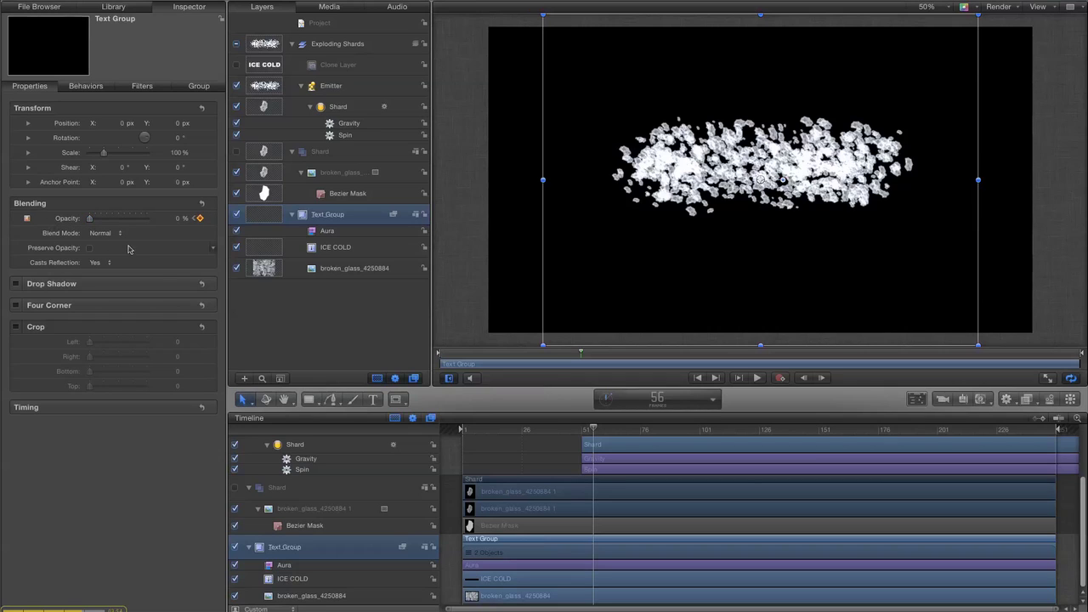
# Step back frame by frame from frame 56 to frame 50 to examine the text fading behind the shards.
pyautogui.press('Left')
pyautogui.press('Left')
pyautogui.press('Left')
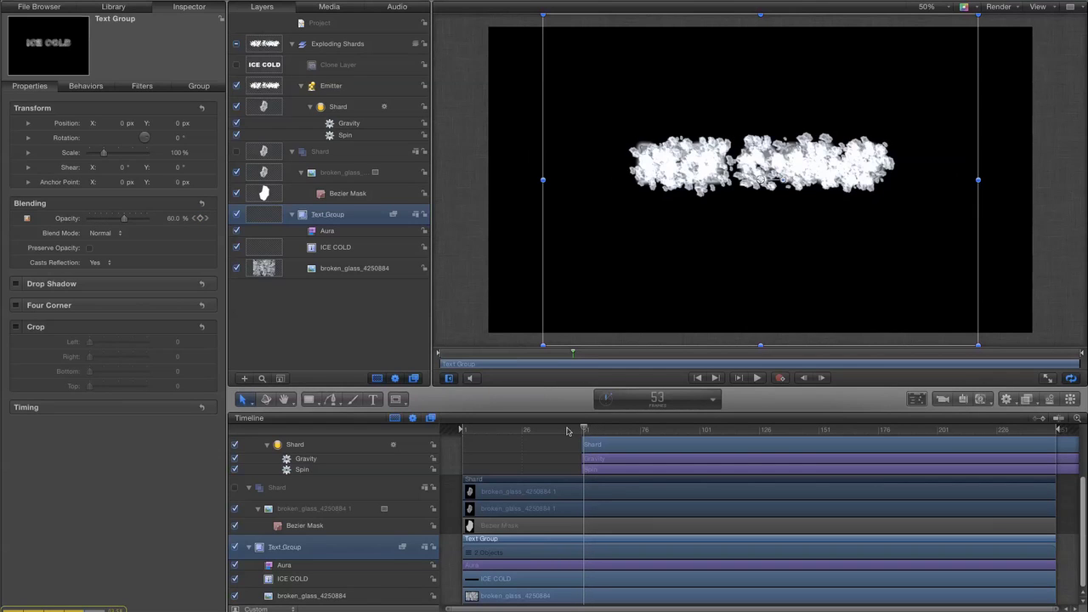
pyautogui.press('Left')
pyautogui.press('Left')
pyautogui.press('Left')
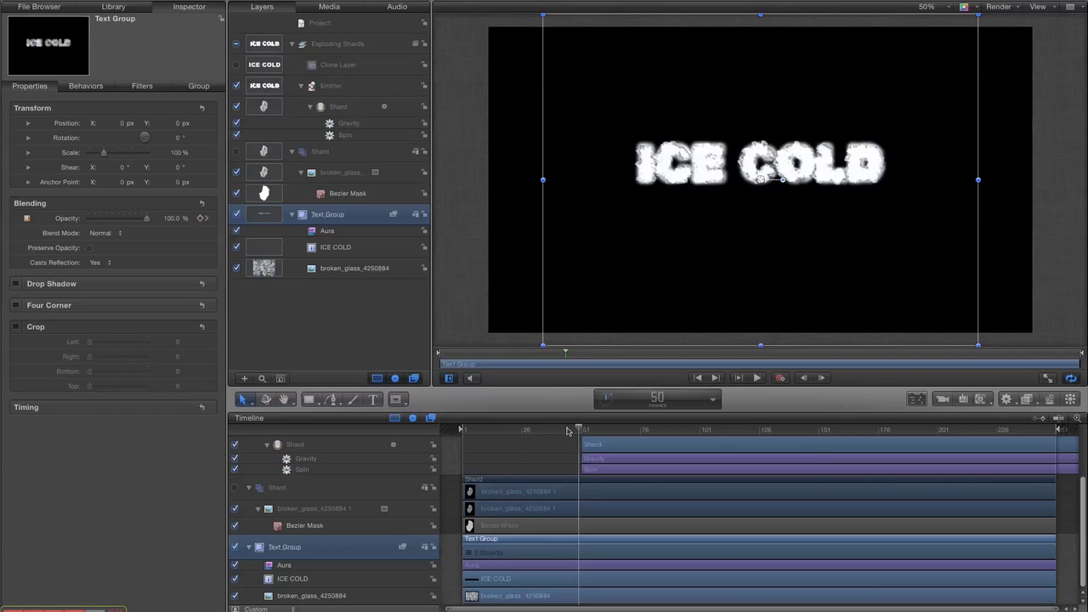
# Step frame by frame from frame 50 to 56 and back to 51 to examine the text-to-shards transition.
pyautogui.press('Right')
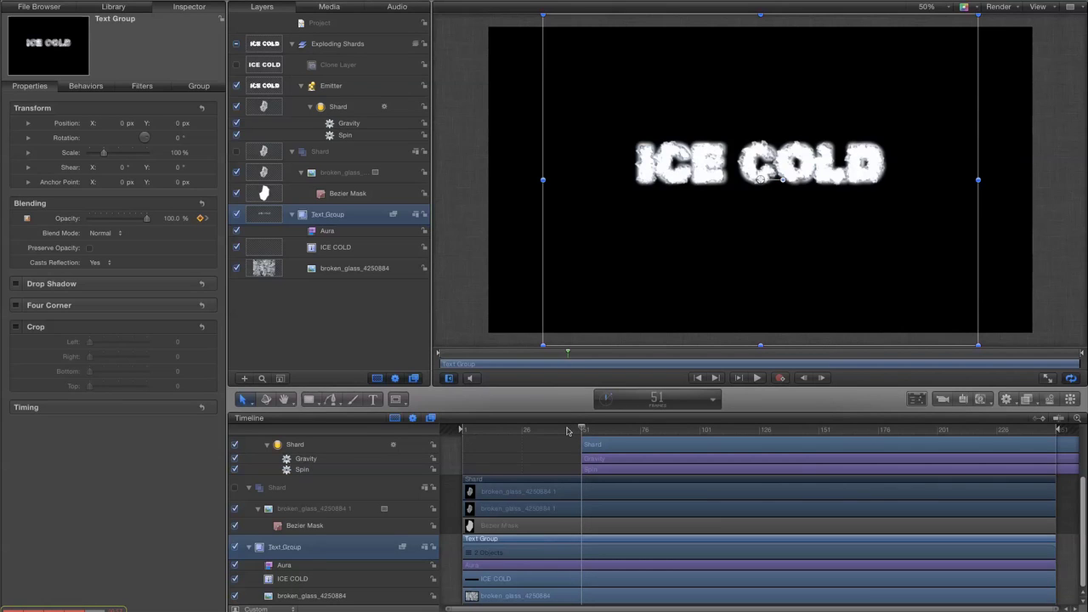
pyautogui.press('Right')
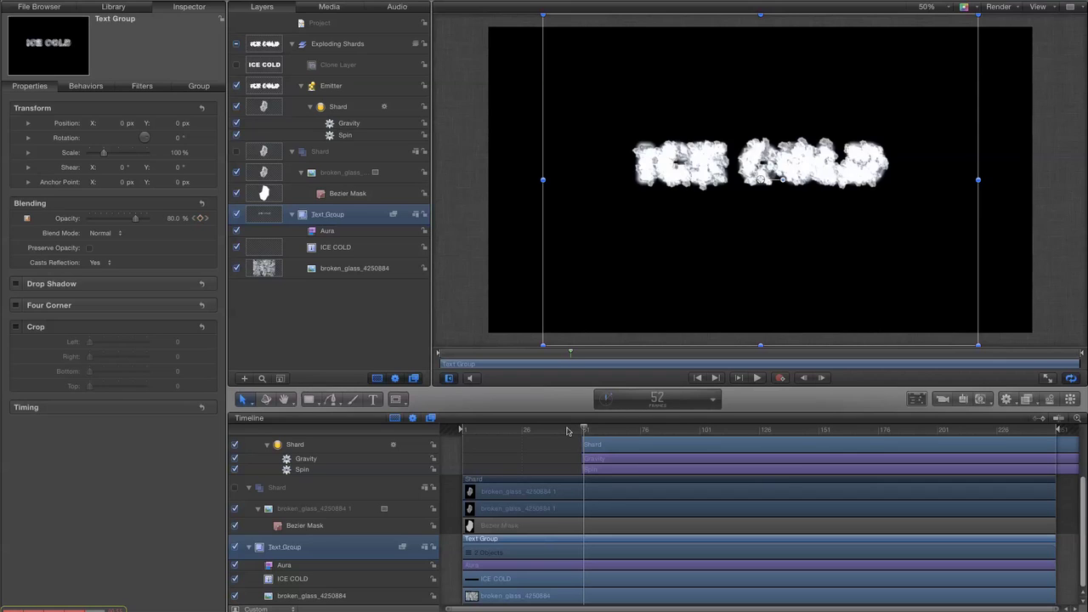
pyautogui.press('Right')
pyautogui.press('Right')
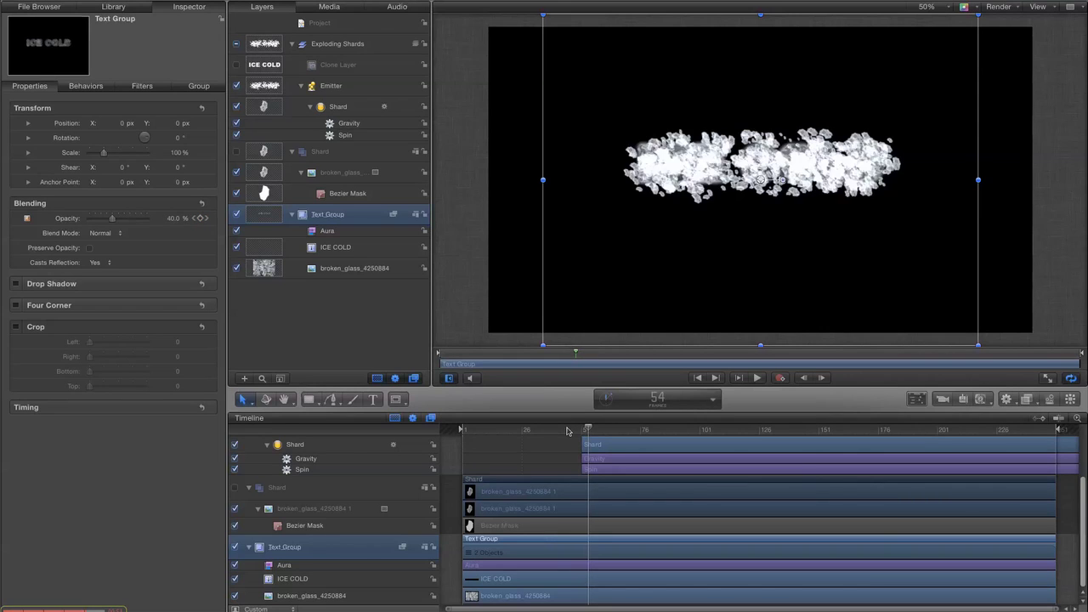
pyautogui.press('Right')
pyautogui.press('Left')
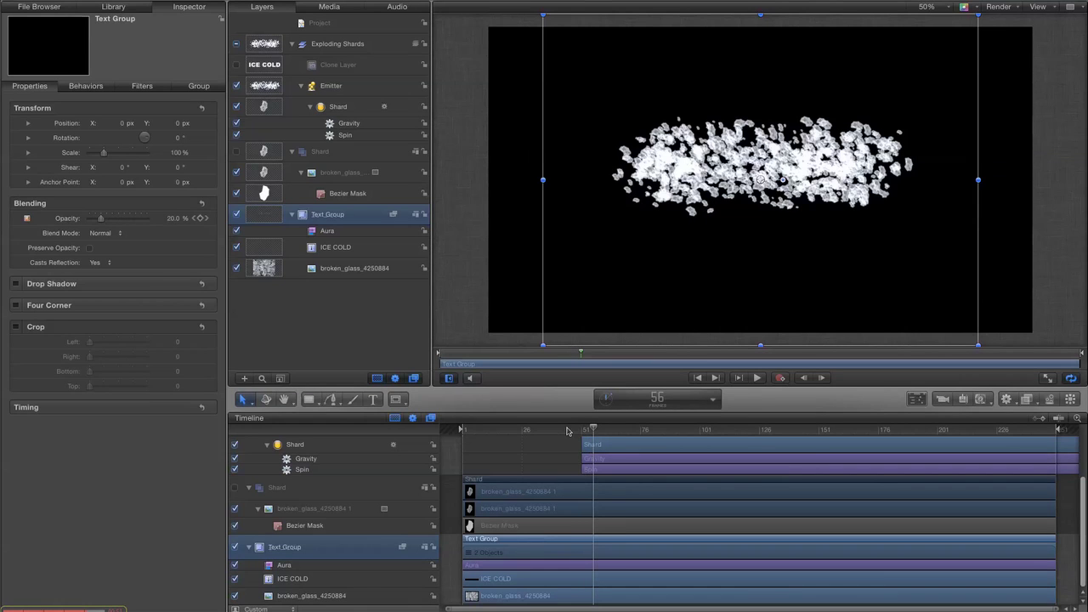
pyautogui.press('Right')
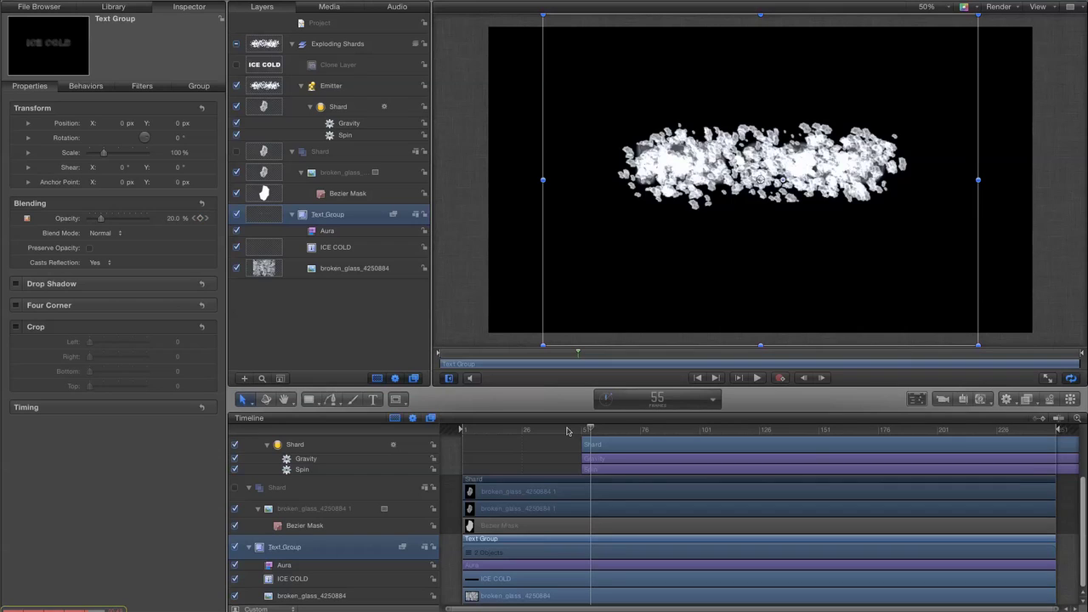
pyautogui.press('Left')
pyautogui.press('Left')
pyautogui.press('Left')
pyautogui.press('Left')
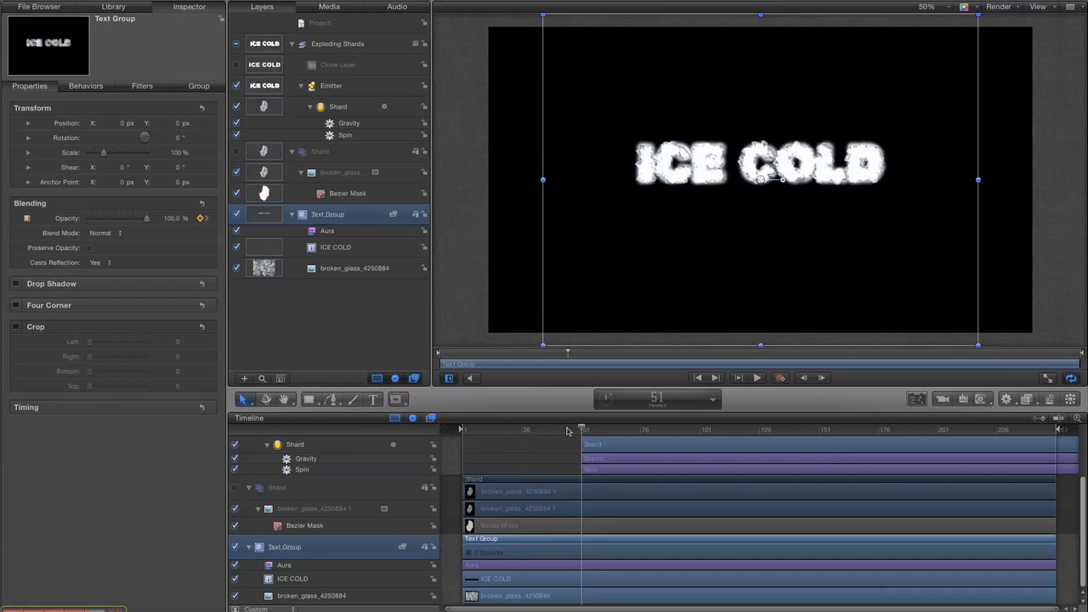
# Compare the ICE COLD text just before the burst with the first shard frames, between frames 45 and 52.
pyautogui.click(567, 431)
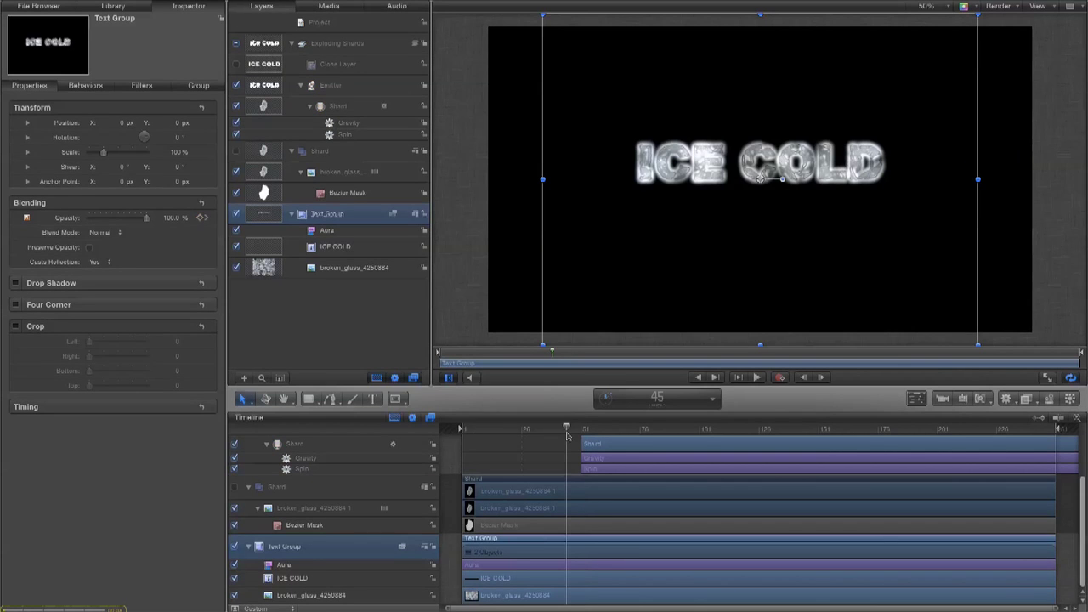
pyautogui.press('Right')
pyautogui.press('Right')
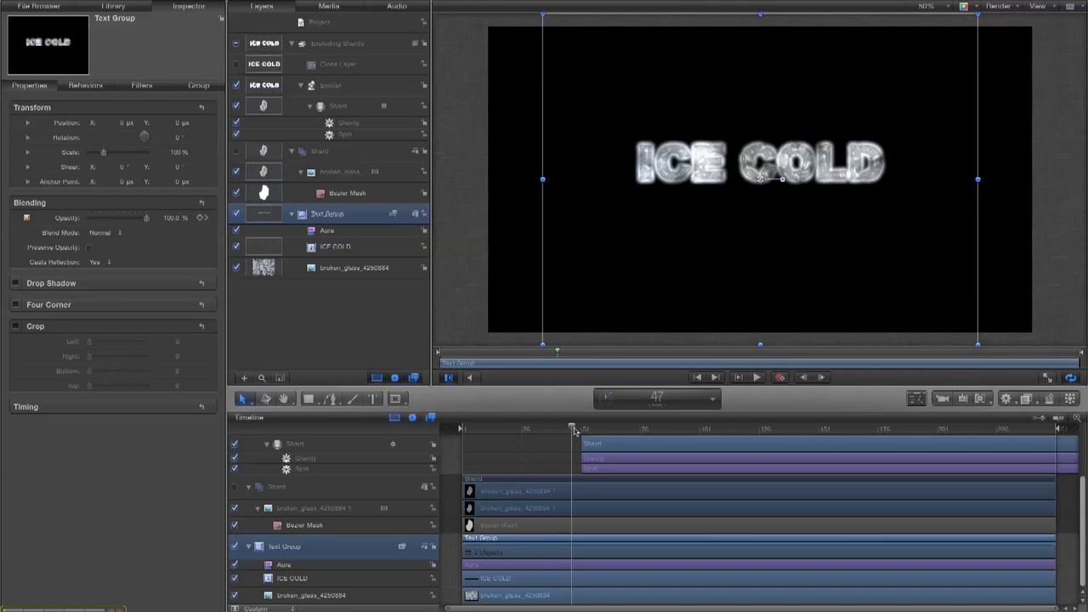
pyautogui.press('Right')
pyautogui.press('Right')
pyautogui.press('Right')
pyautogui.press('Right')
pyautogui.press('Right')
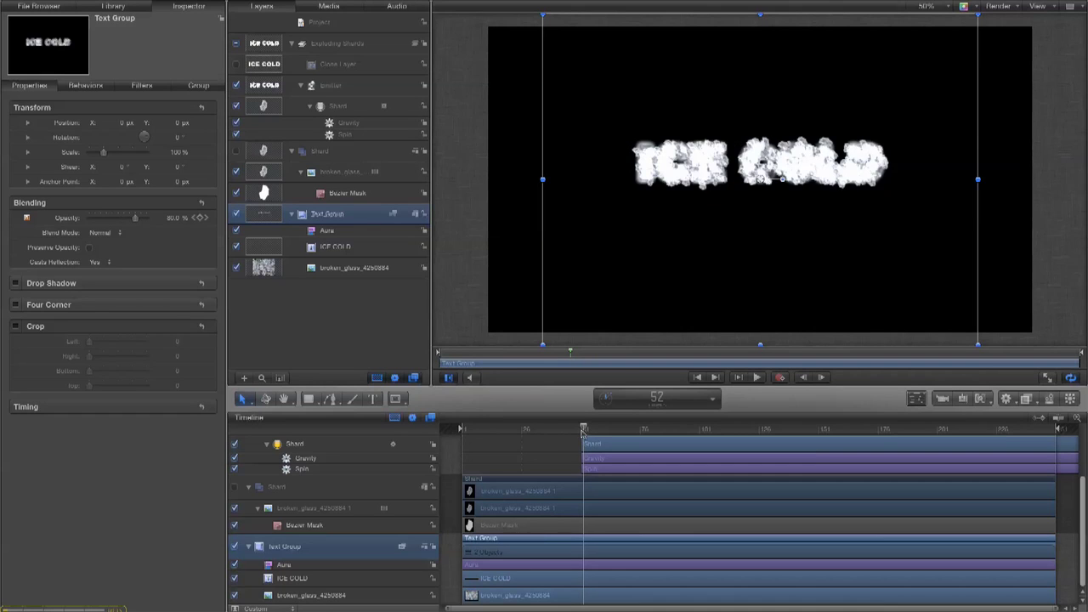
pyautogui.press('Left')
pyautogui.moveTo(571, 433); pyautogui.dragTo(567, 432)
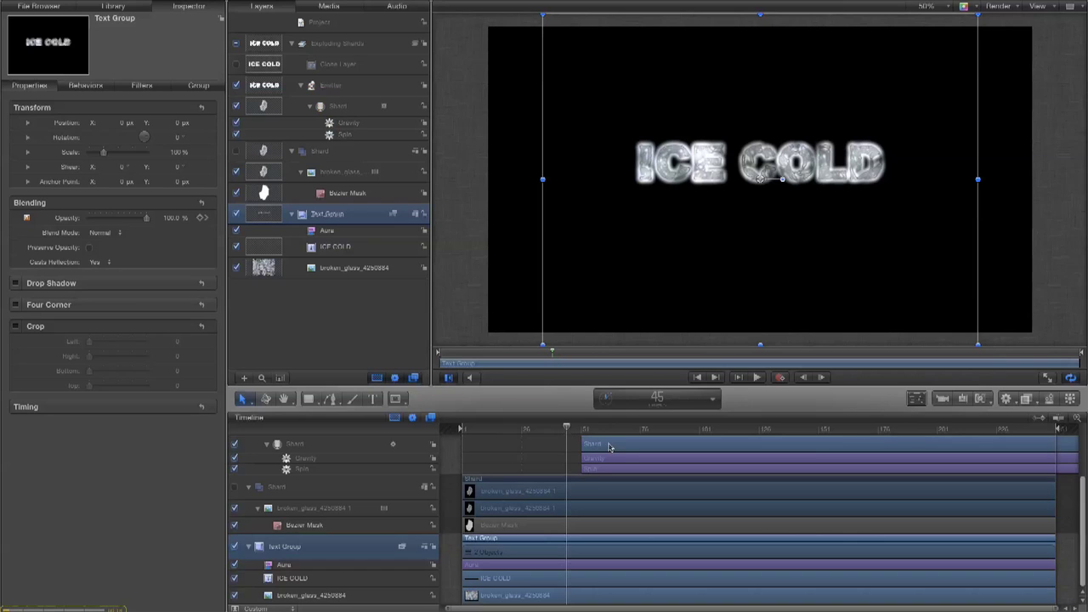
# Keyframe the Text Group's Aura filter Brightness at 90 on frame 26 and 100 on frame 51.
pyautogui.click(523, 433)
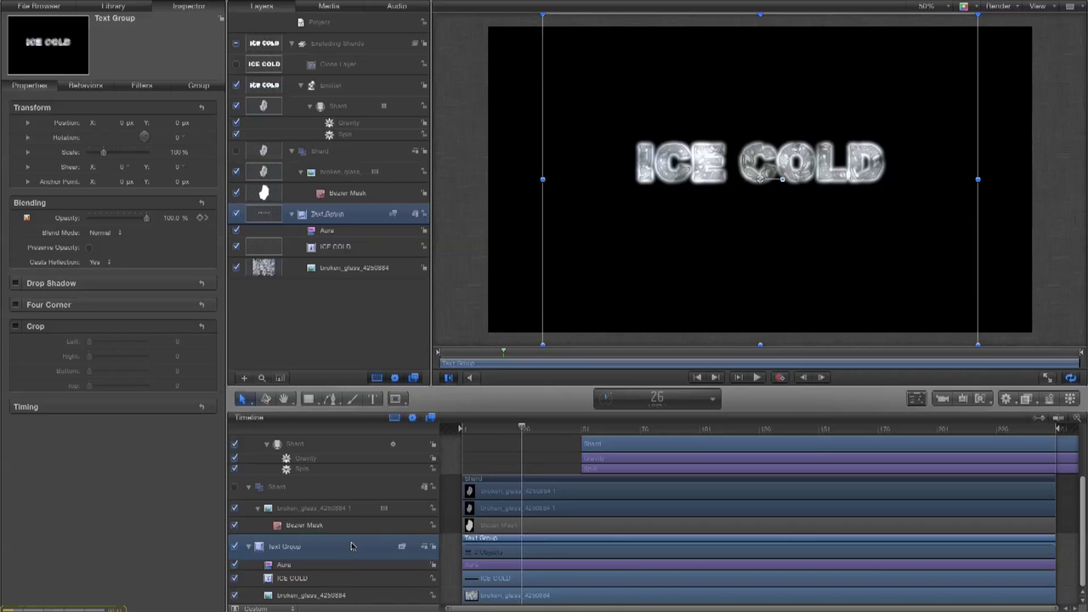
pyautogui.click(287, 565)
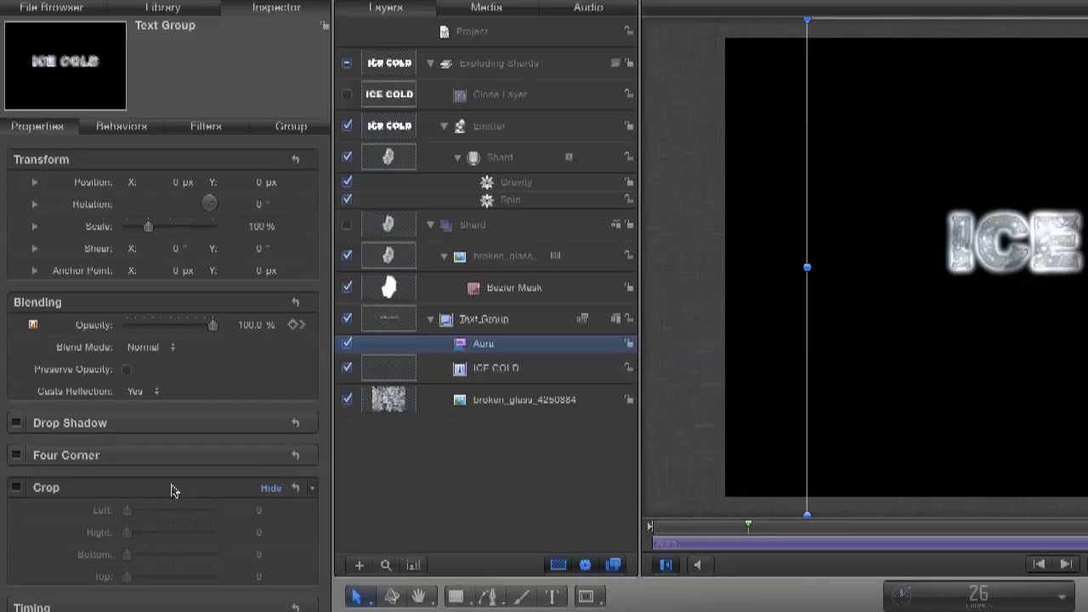
pyautogui.click(200, 127)
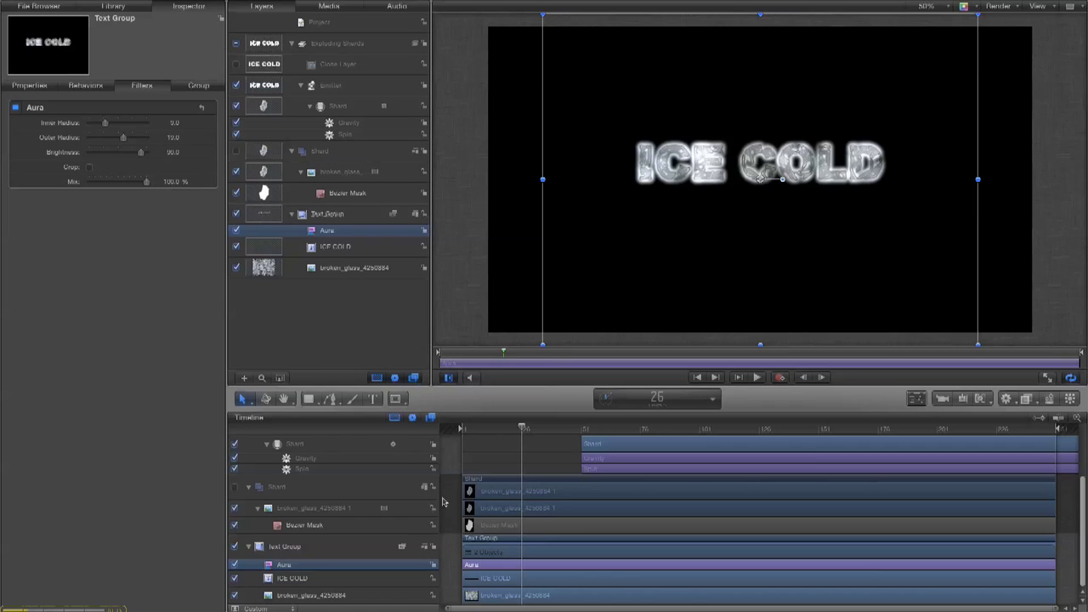
pyautogui.moveTo(206, 154)
pyautogui.click(582, 431)
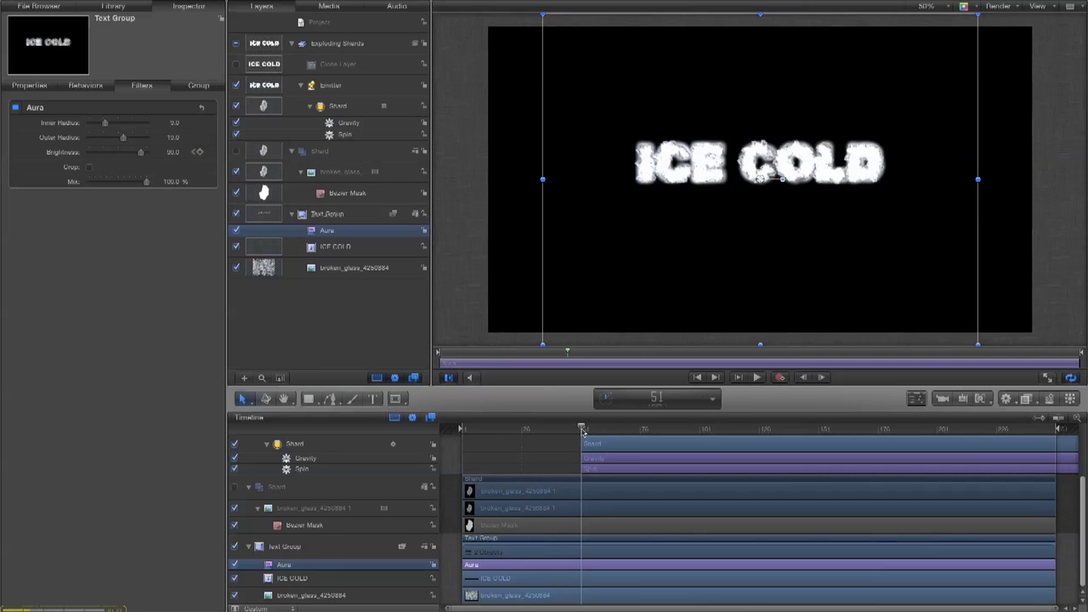
pyautogui.click(199, 152)
pyautogui.moveTo(141, 153); pyautogui.dragTo(159, 156)
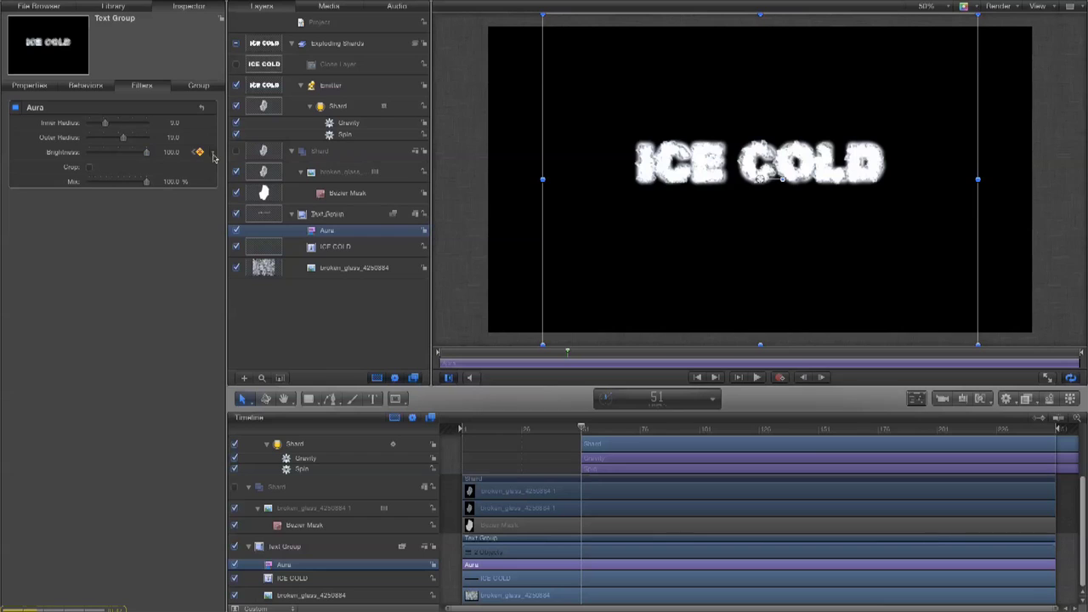
# Keyframe the Aura filter's Outer Radius at 19 on frame 26 and 32 on frame 51.
pyautogui.click(172, 138)
pyautogui.click(524, 431)
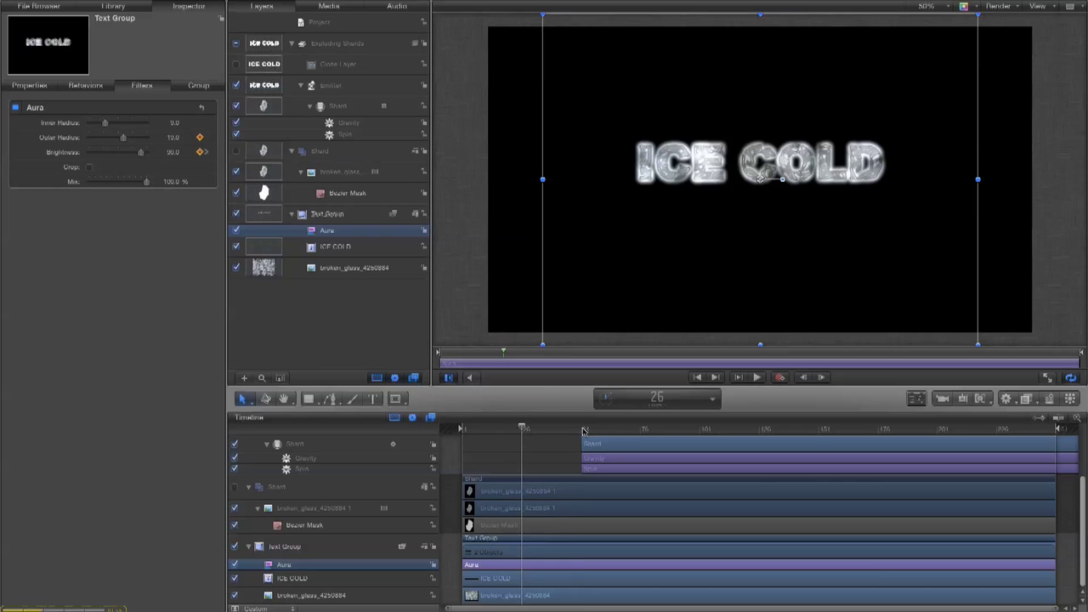
pyautogui.click(583, 430)
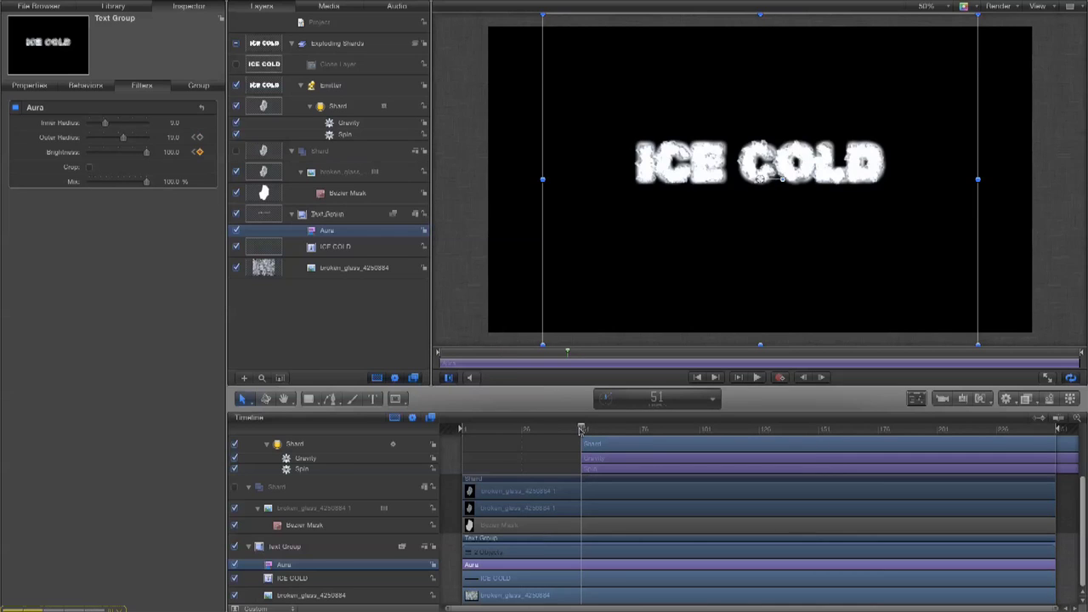
pyautogui.click(199, 138)
pyautogui.moveTo(124, 138); pyautogui.dragTo(146, 140)
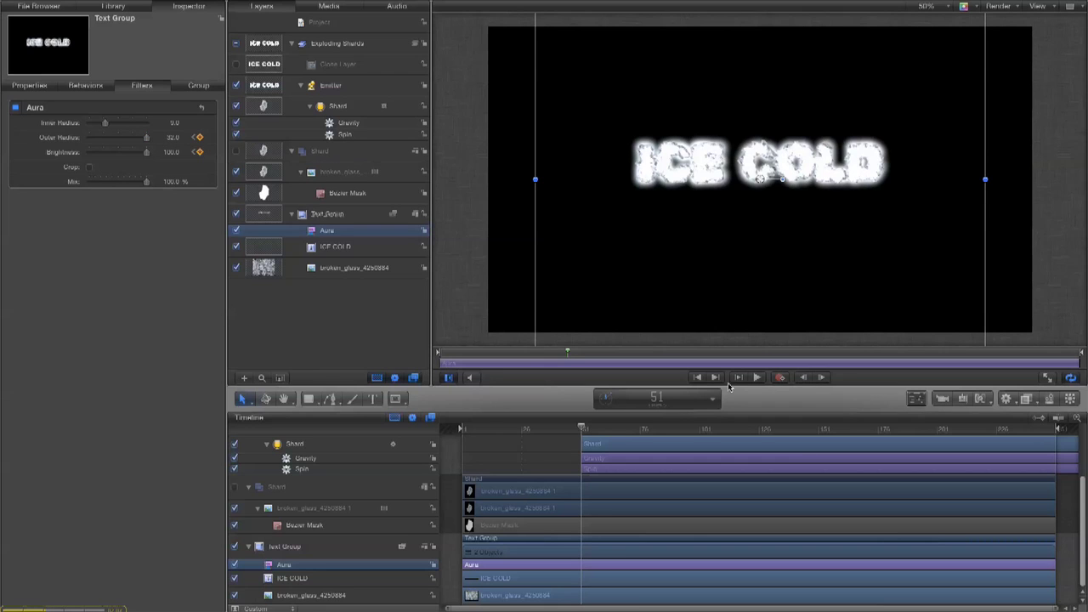
# Play the animation from the beginning to check the growing glow, and return to frame 1.
pyautogui.click(701, 380)
pyautogui.press('space')
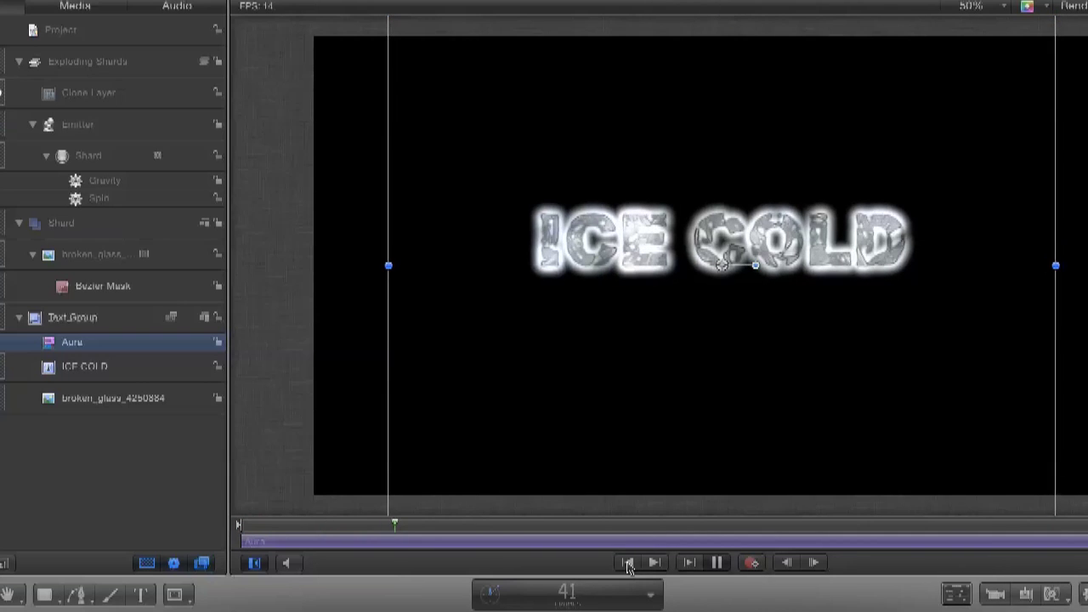
pyautogui.press('space')
pyautogui.click(627, 564)
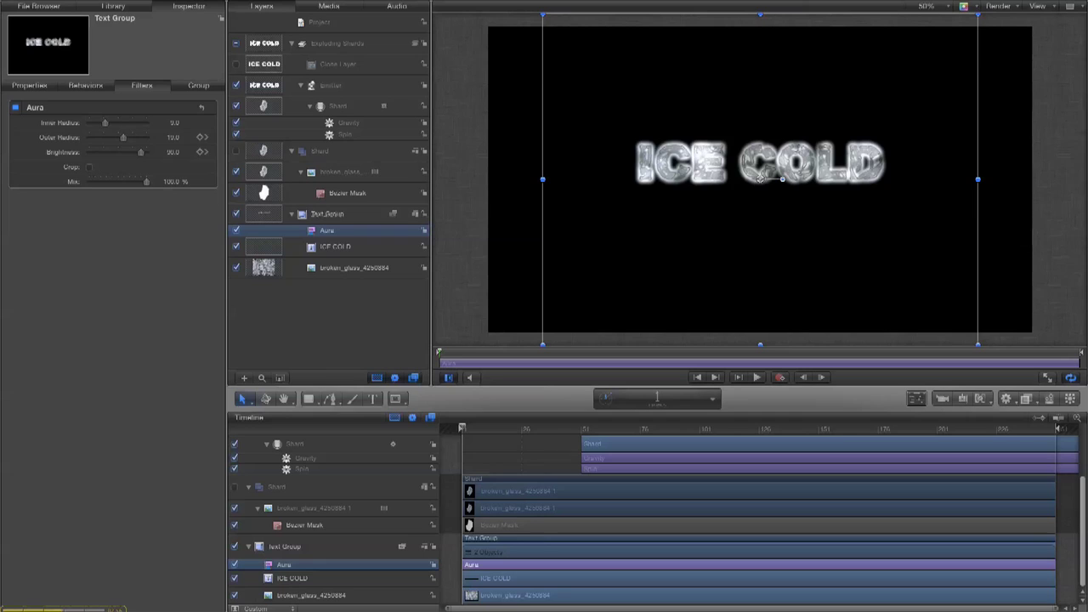
# Show the Aura curves in the Keyframe Editor and try moving the first Outer Radius keyframe close to frame 51.
pyautogui.press('super+8')
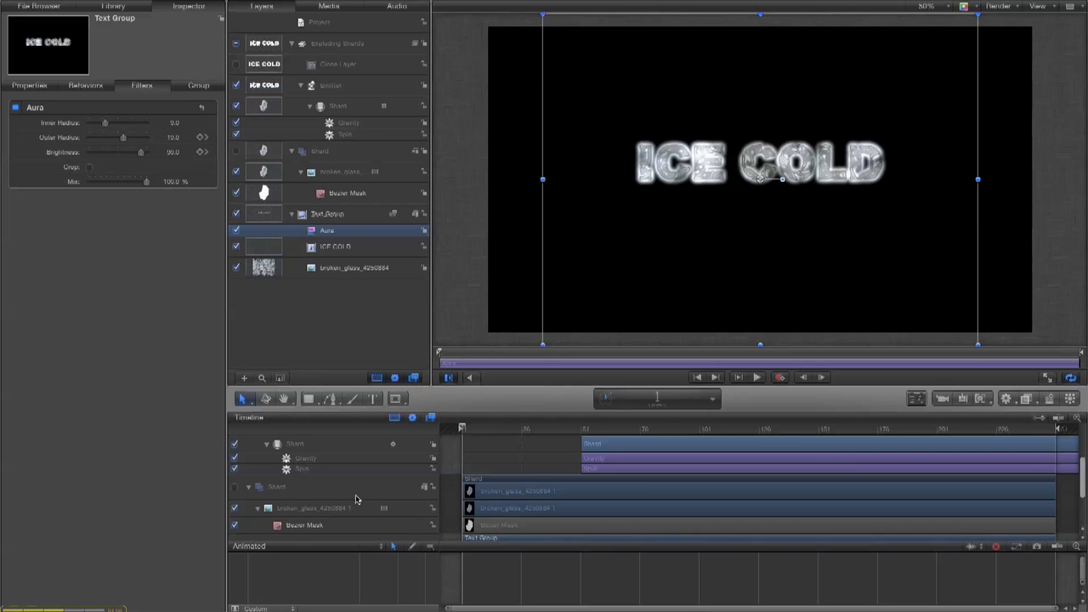
pyautogui.scroll(5, 344, 498)
pyautogui.scroll(-5, 342, 498)
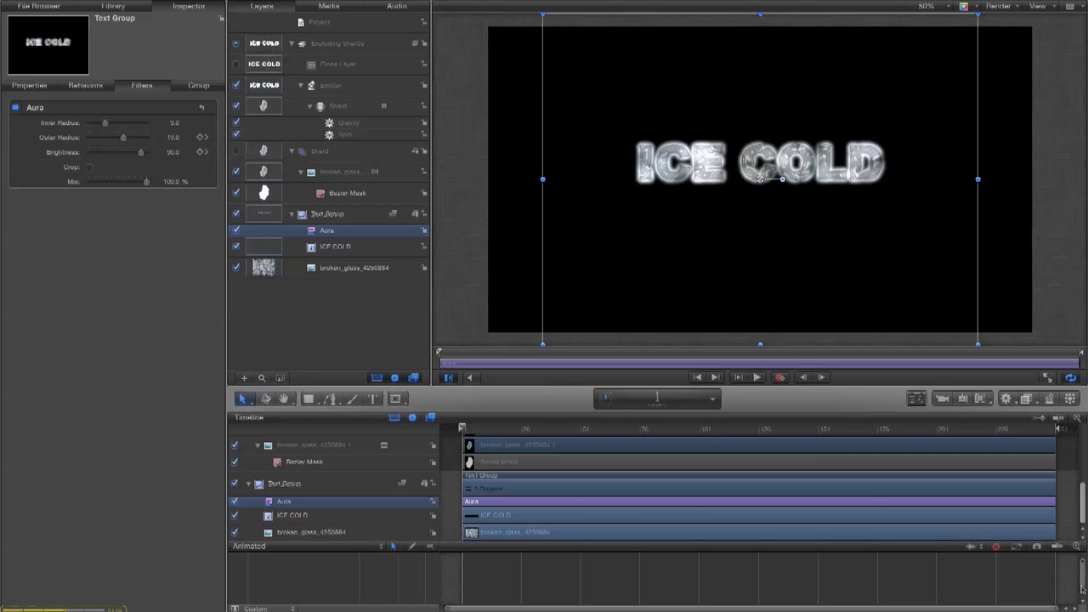
pyautogui.moveTo(322, 499); pyautogui.dragTo(296, 504)
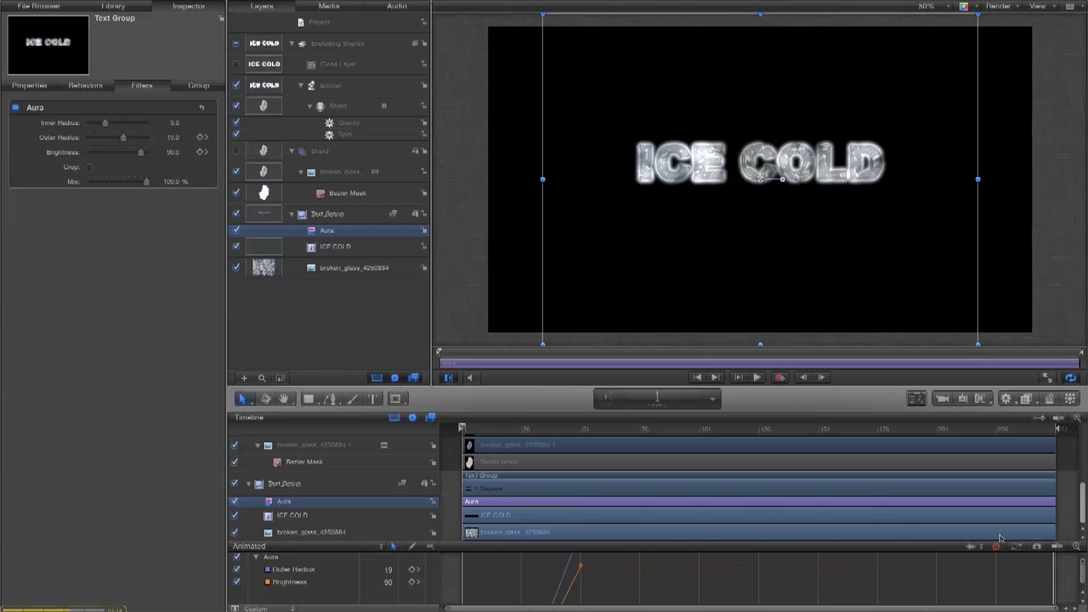
pyautogui.moveTo(1082, 580); pyautogui.dragTo(1082, 595)
pyautogui.moveTo(522, 595); pyautogui.dragTo(572, 596)
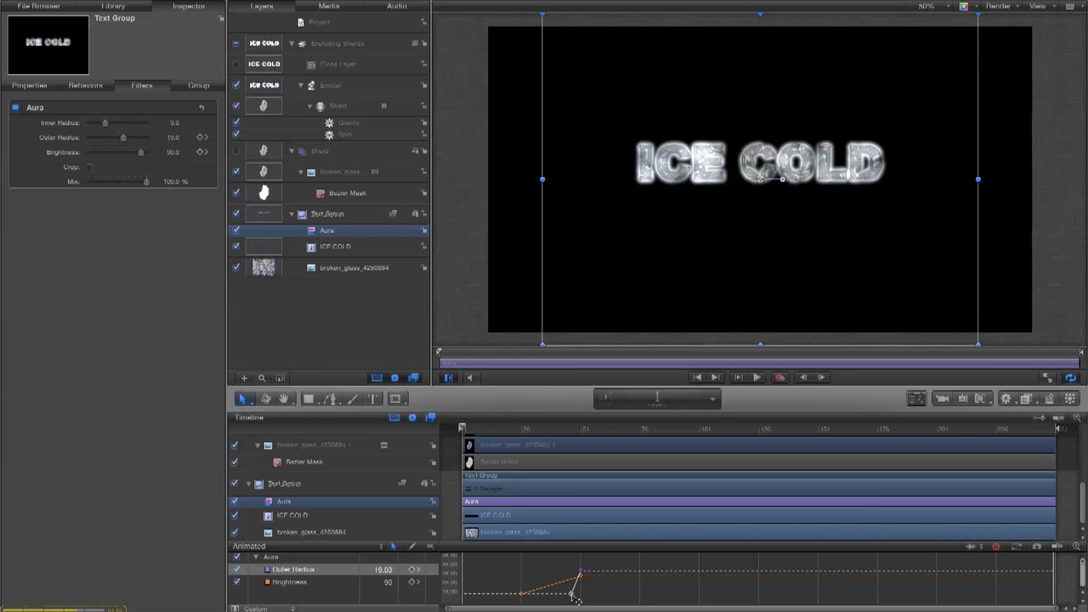
# Preview the steeper Outer Radius ramp from the first frame and undo the moves of its starting keyframe.
pyautogui.click(695, 378)
pyautogui.press('space')
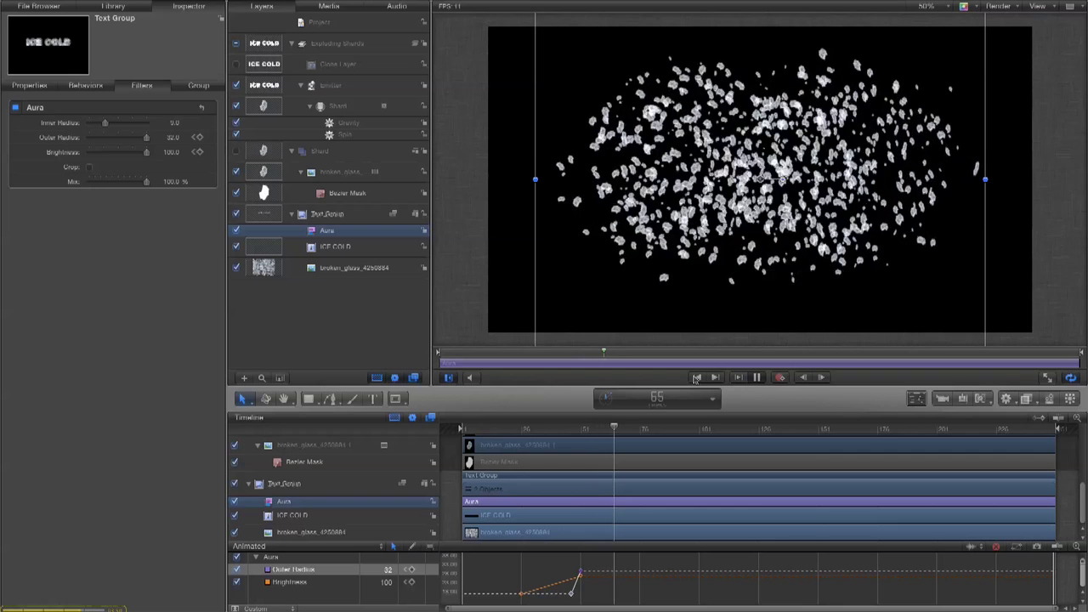
pyautogui.click(695, 377)
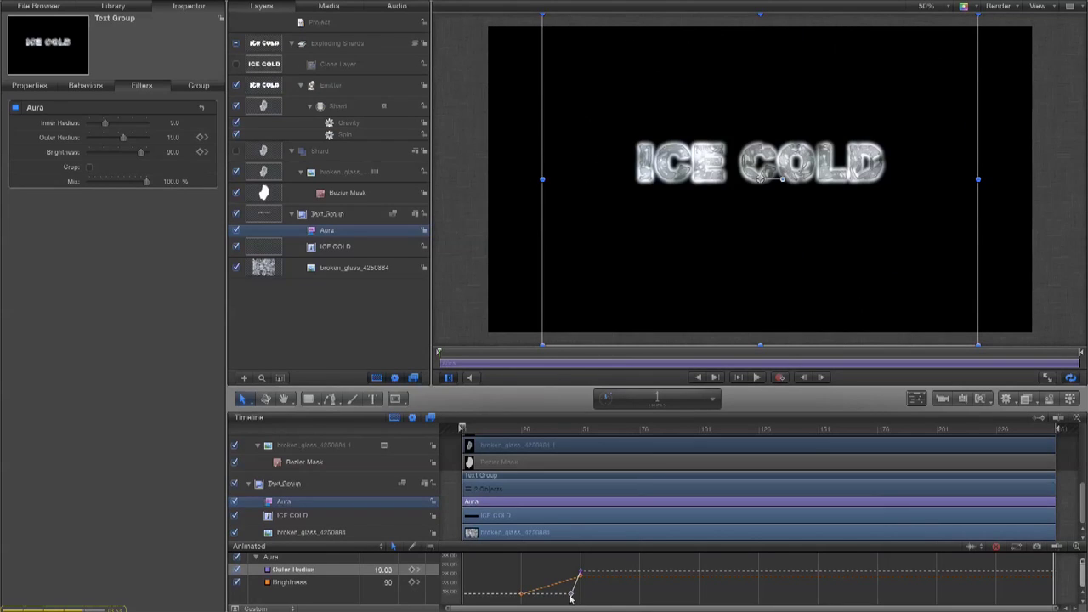
pyautogui.moveTo(571, 596); pyautogui.dragTo(561, 598)
pyautogui.press('super+z')
# Play the glow and explosion from the beginning and return to frame 1.
pyautogui.press('space')
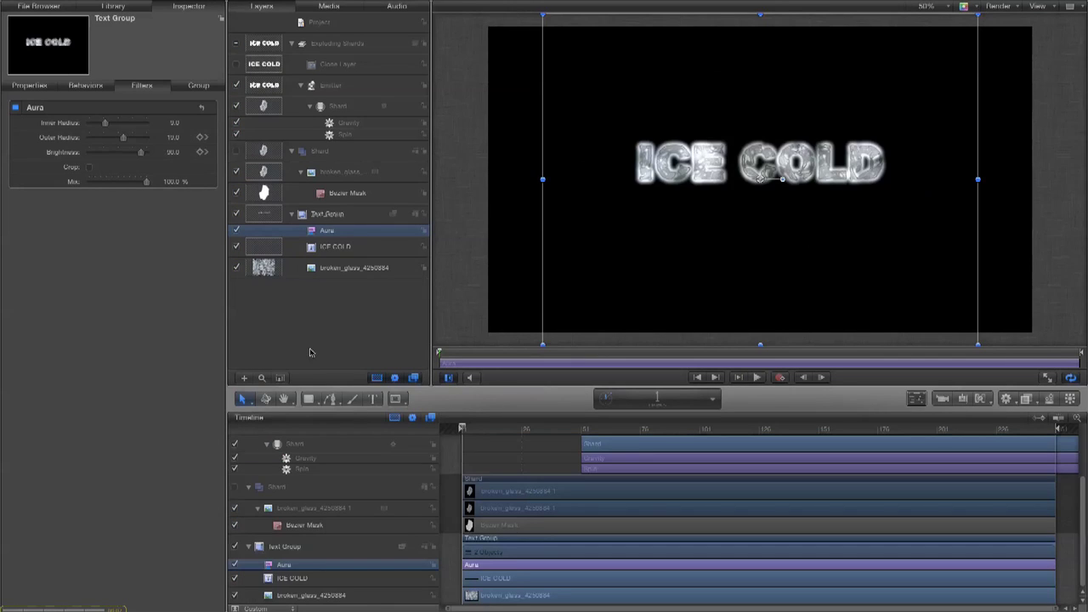
pyautogui.click(756, 378)
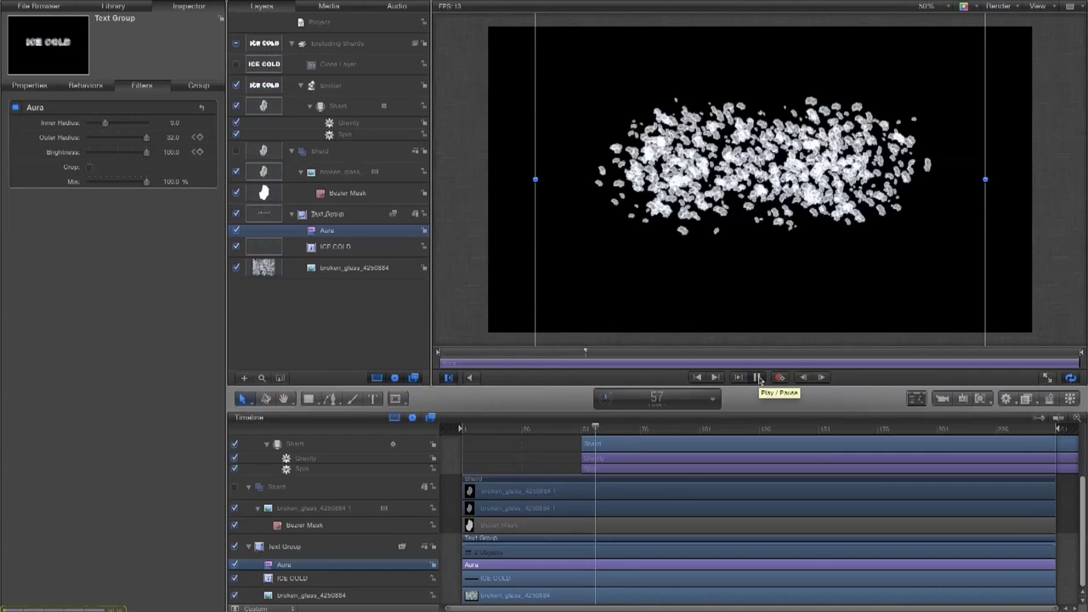
pyautogui.click(759, 378)
pyautogui.click(697, 378)
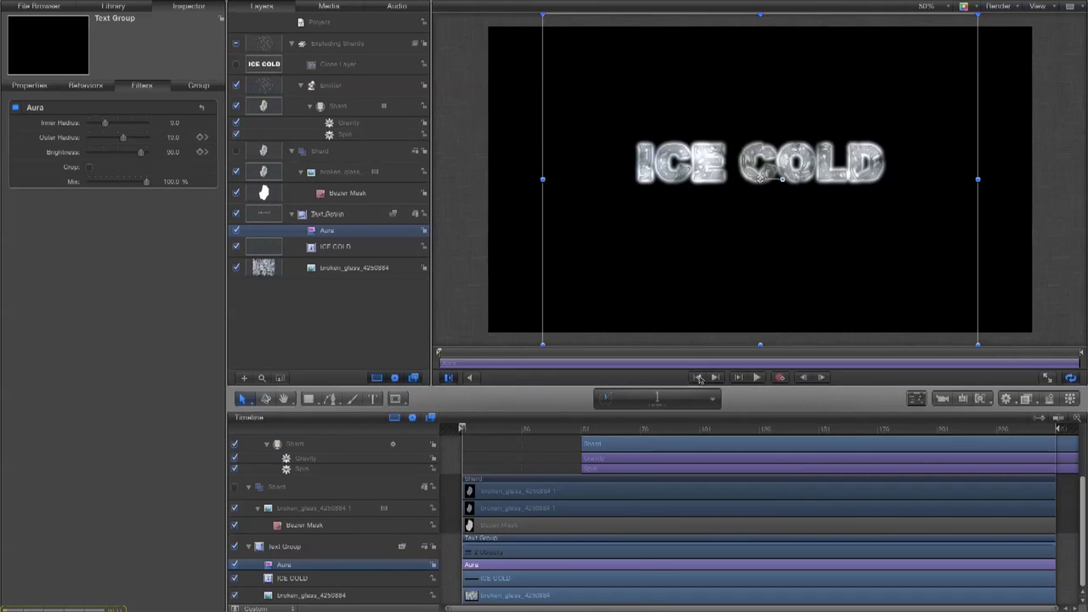
# Step back and forth between frames 50 and 55 to examine how the glowing text changes into shards, ending on frame 51.
pyautogui.click(578, 432)
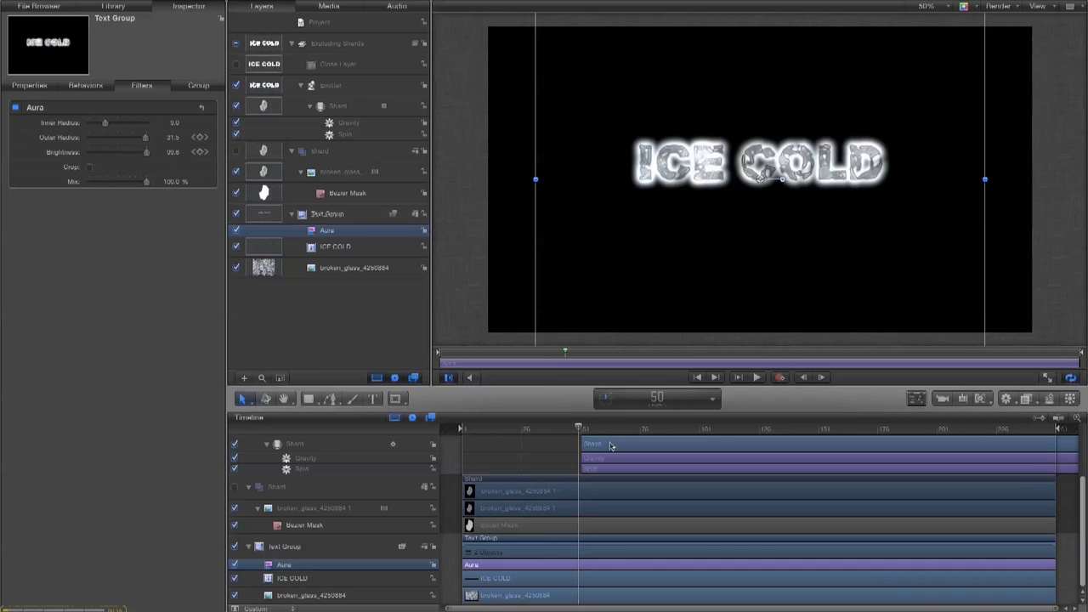
pyautogui.press('Right')
pyautogui.press('Right')
pyautogui.press('Right')
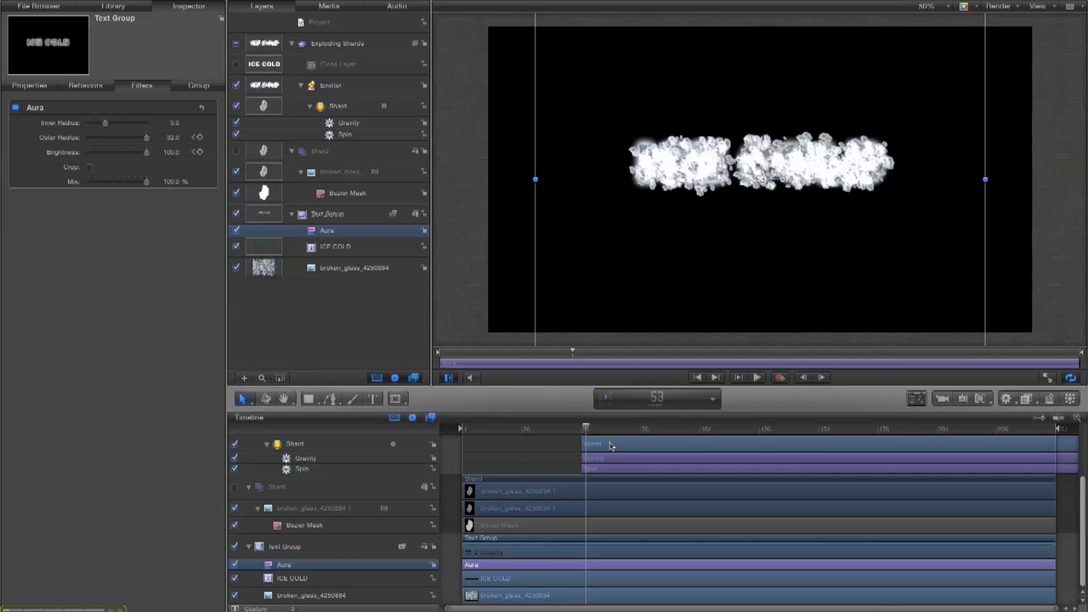
pyautogui.press('Right')
pyautogui.press('Right')
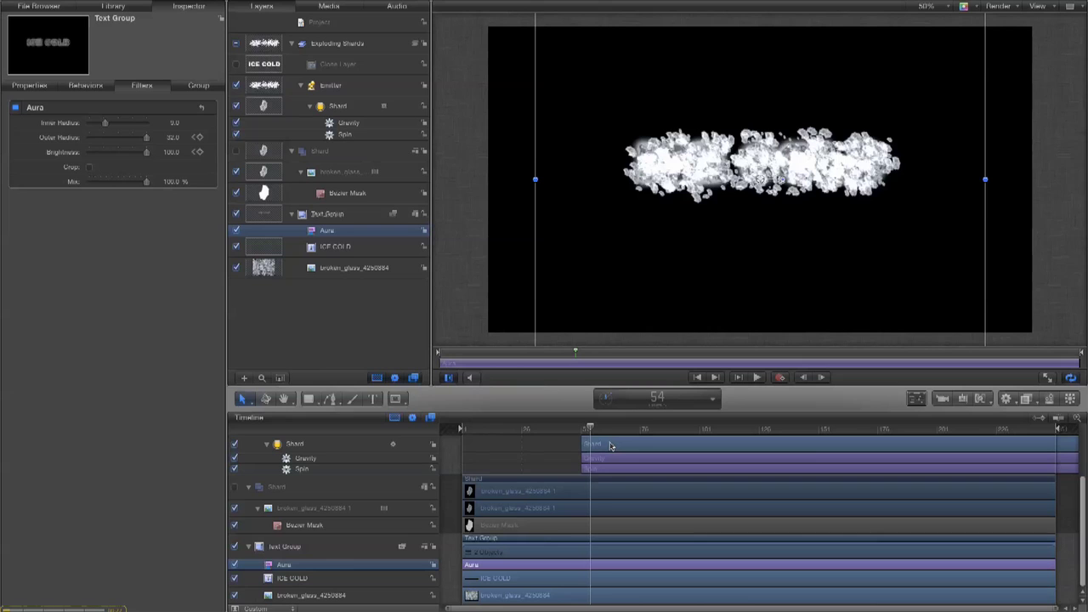
pyautogui.press('Right')
pyautogui.press('Left')
pyautogui.press('Left')
pyautogui.press('Left')
pyautogui.press('Left')
pyautogui.press('Left')
pyautogui.press('Left')
pyautogui.press('Right')
pyautogui.press('Right')
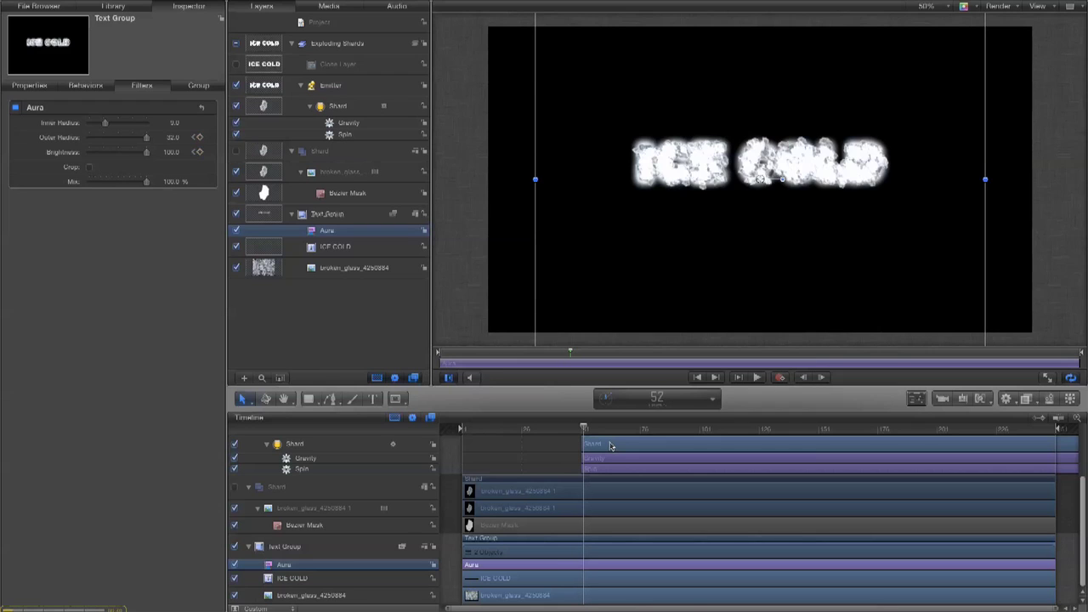
pyautogui.press('Left')
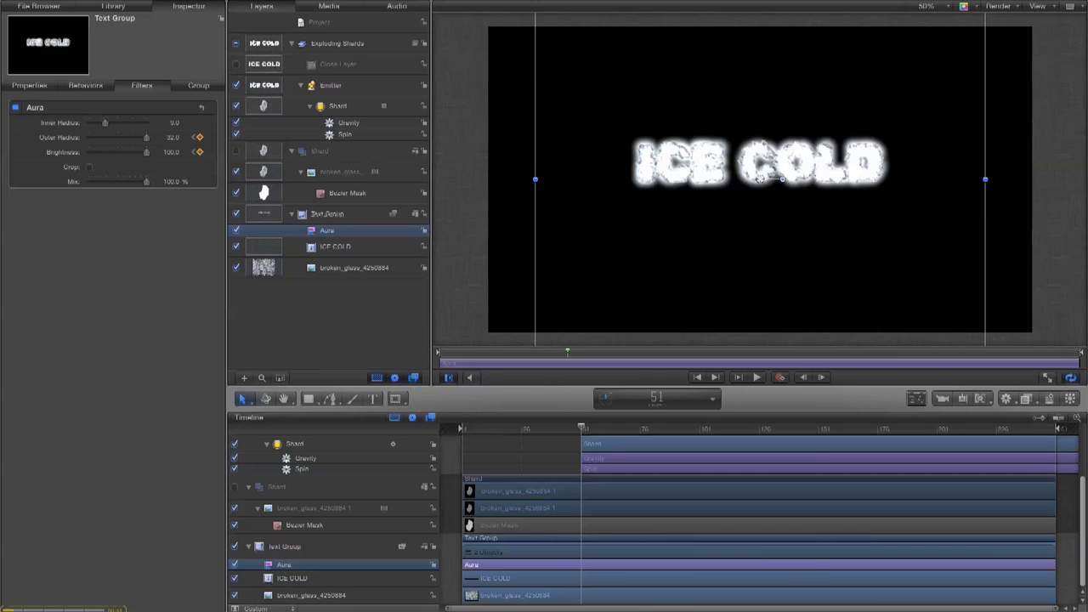
# Show the Text Group's Blending Opacity curve in the Keyframe Editor and move its ending keyframe earlier to frame 54.
pyautogui.press('super+8')
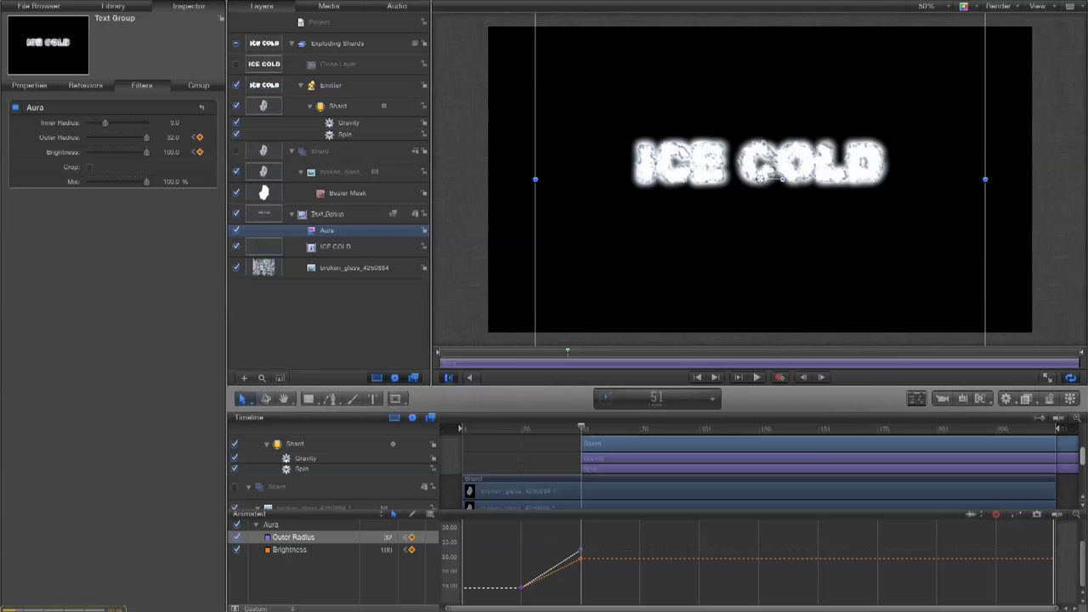
pyautogui.scroll(5, 328, 461)
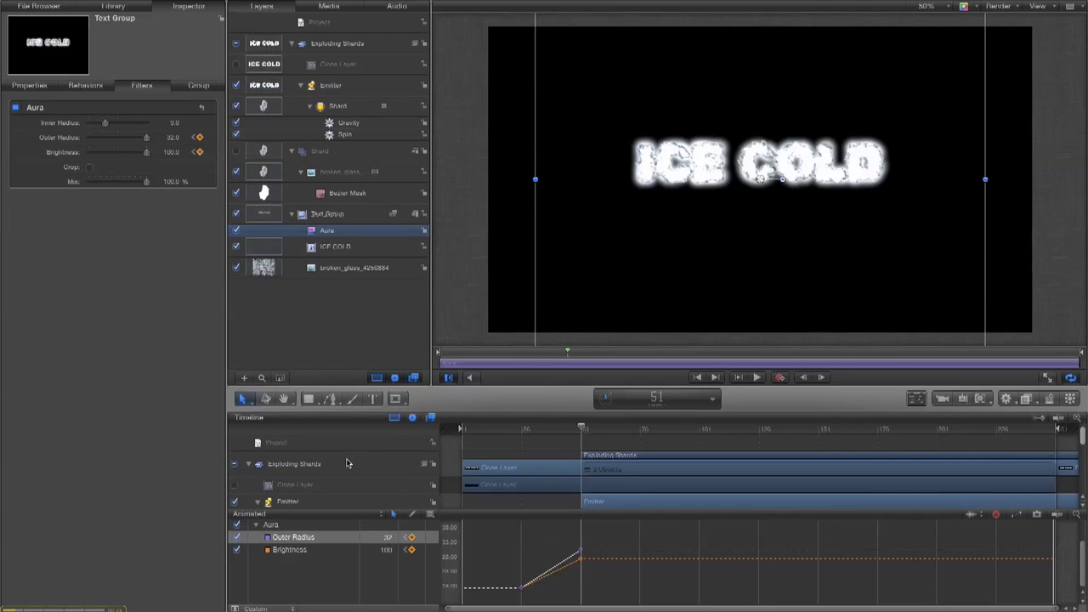
pyautogui.scroll(-3, 346, 461)
pyautogui.scroll(4, 347, 462)
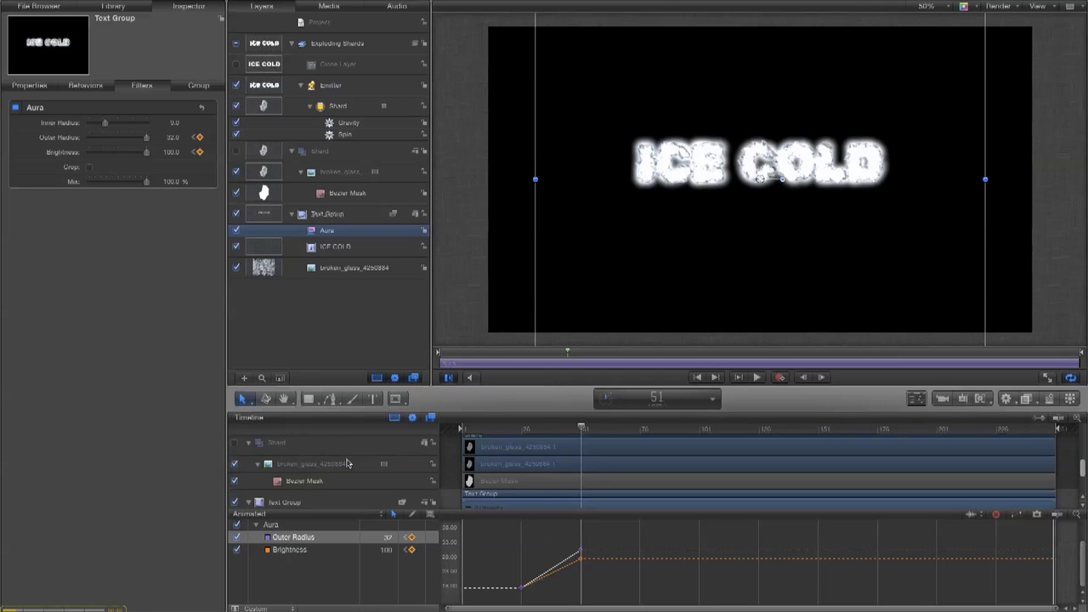
pyautogui.scroll(-8, 347, 463)
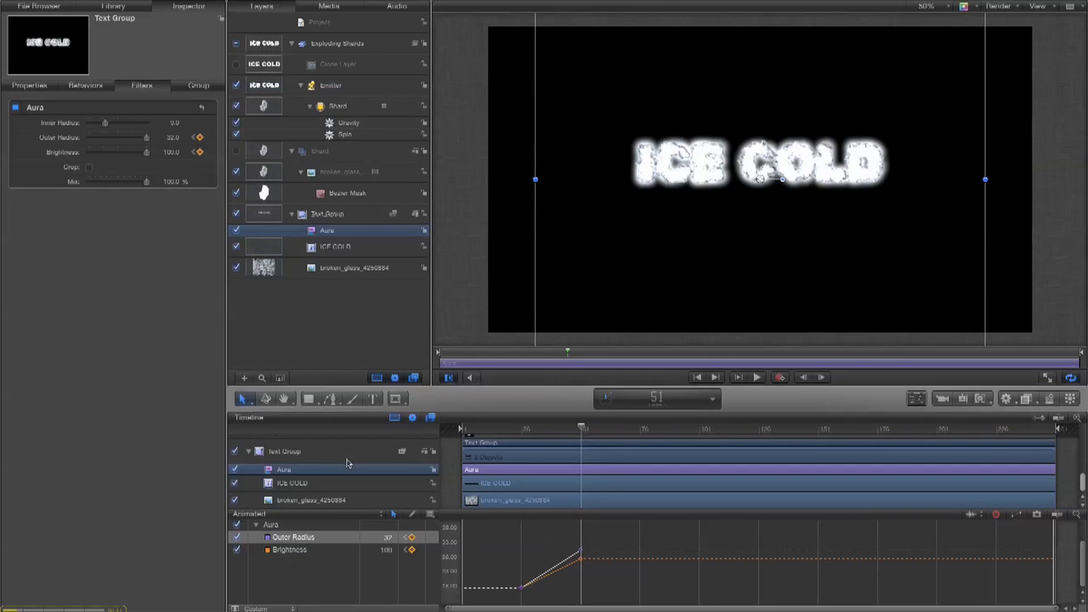
pyautogui.click(293, 457)
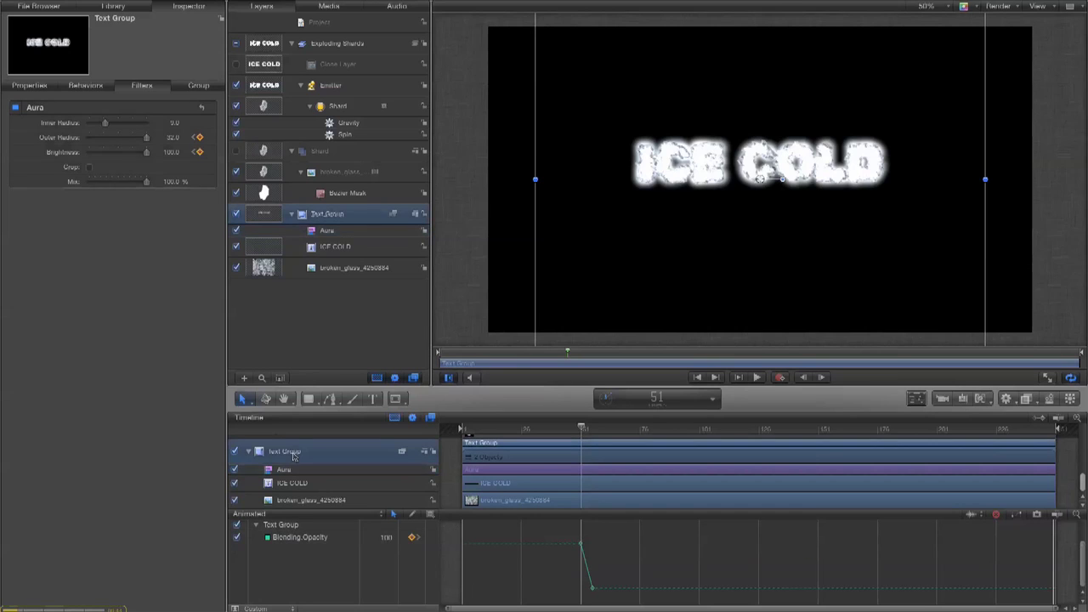
pyautogui.click(593, 588)
pyautogui.moveTo(592, 590); pyautogui.dragTo(593, 595)
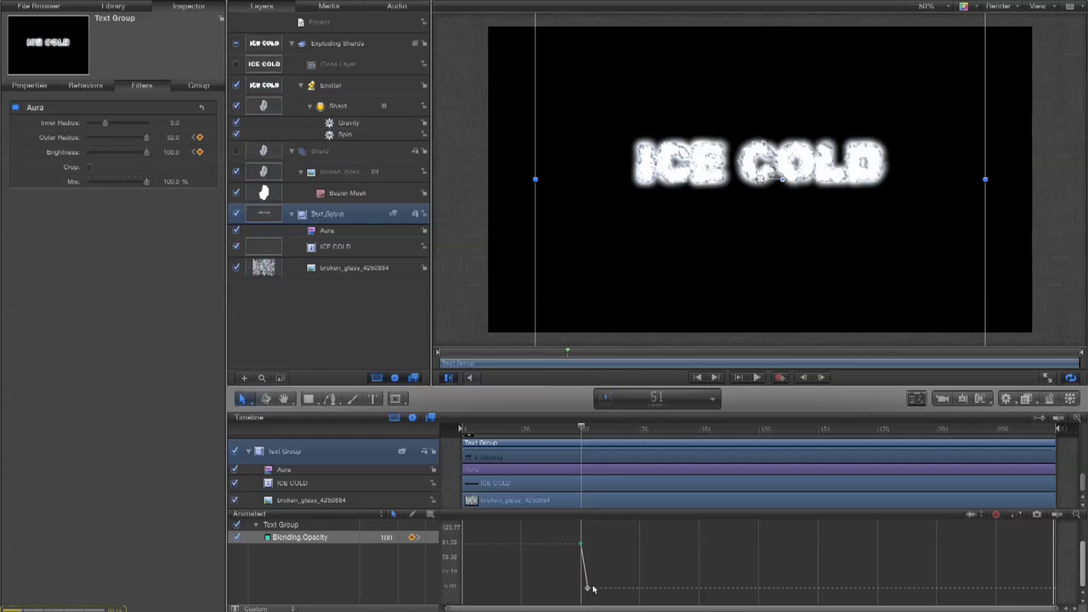
# Step back and forth between frames 52 and 54 to examine how the text fades into the shards.
pyautogui.press('Right')
pyautogui.press('Right')
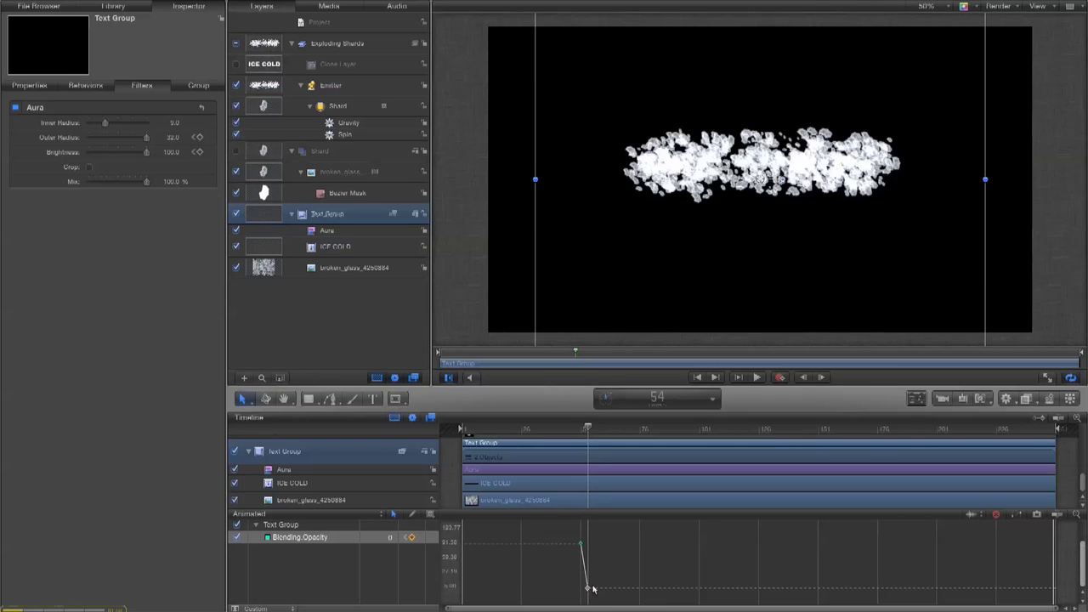
pyautogui.press('Left')
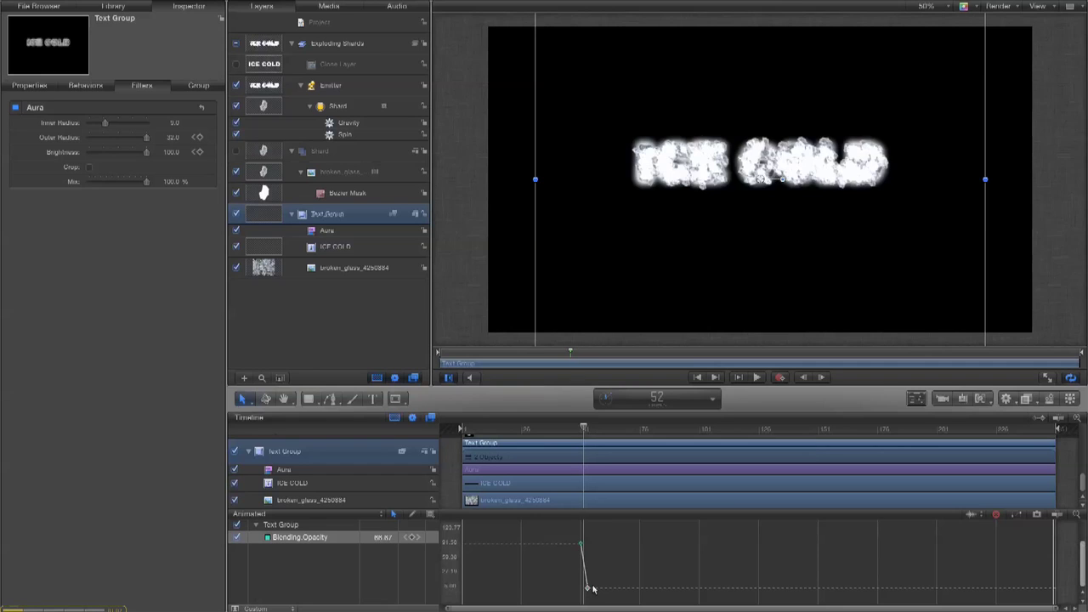
pyautogui.press('Right')
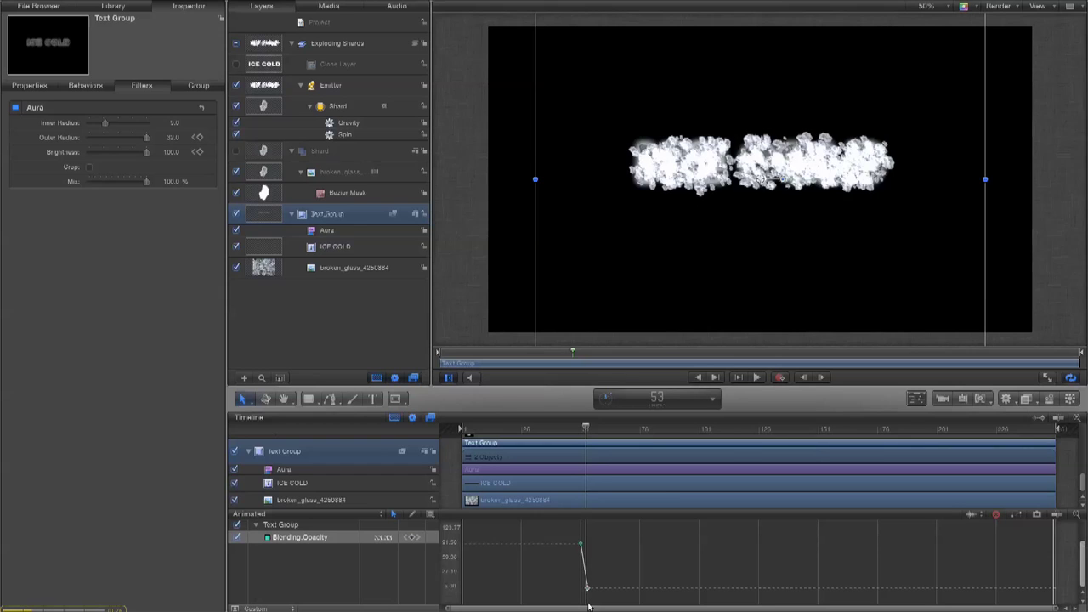
pyautogui.press('Left')
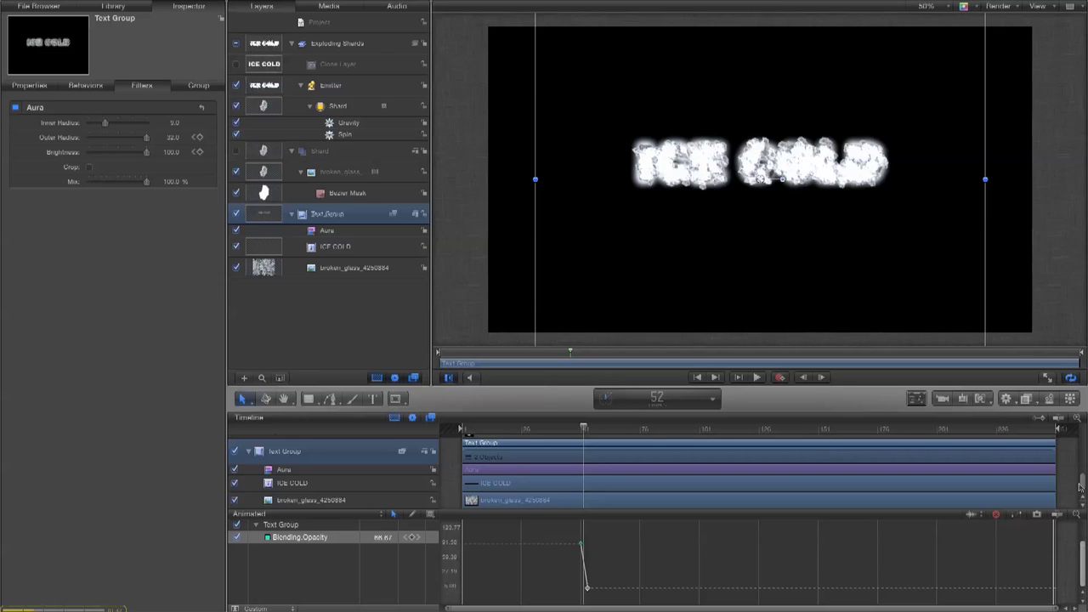
# Generate a new random seed for the Exploding Shards Emitter.
pyautogui.scroll(5, 1081, 489)
pyautogui.scroll(-3, 287, 470)
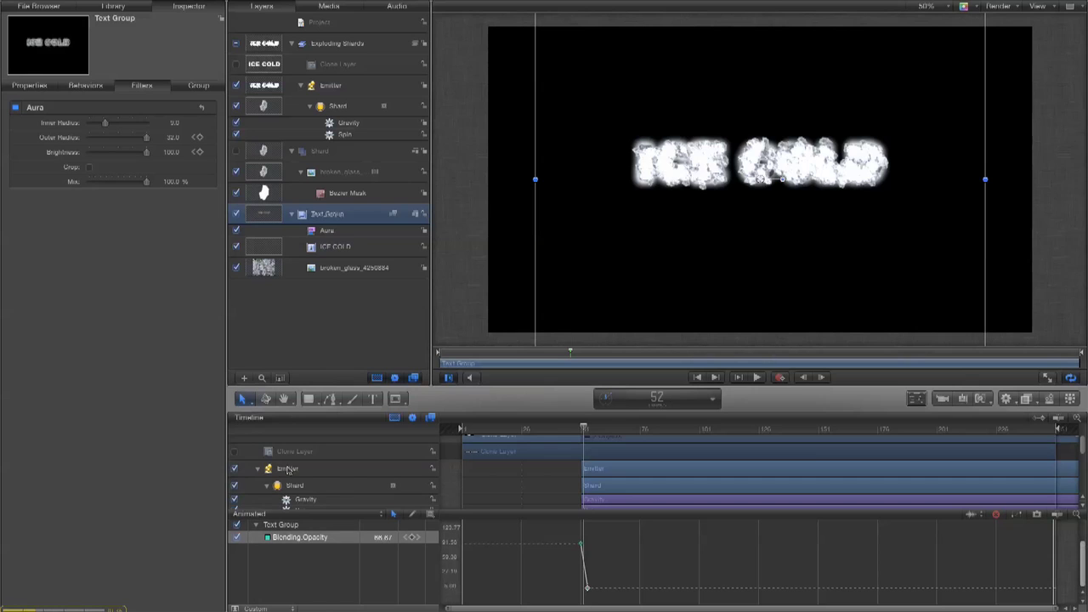
pyautogui.click(287, 470)
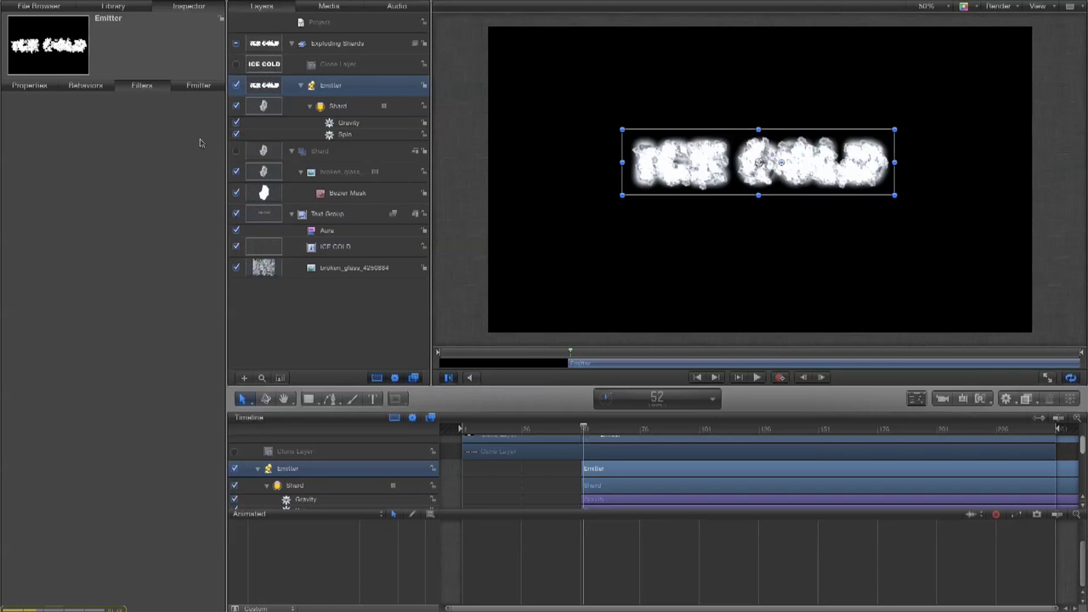
pyautogui.click(186, 87)
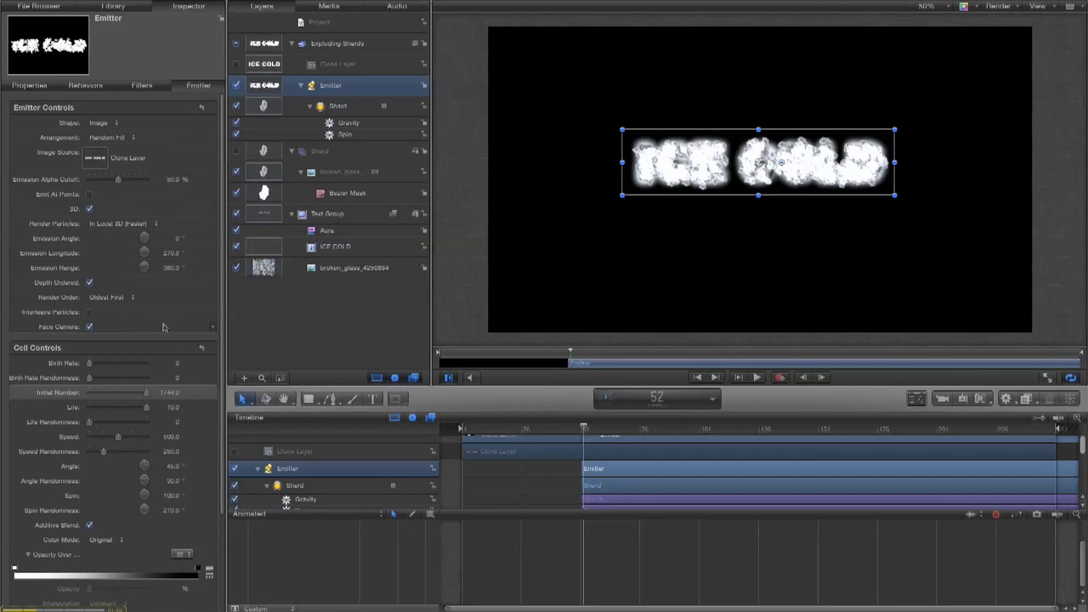
pyautogui.scroll(-2, 117, 561)
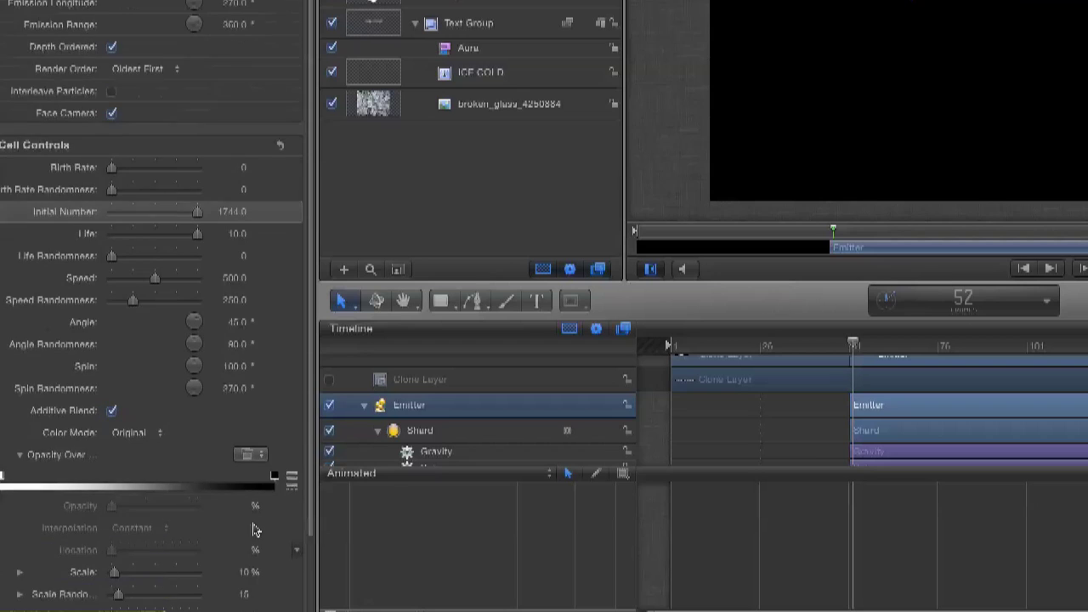
pyautogui.scroll(-3, 252, 530)
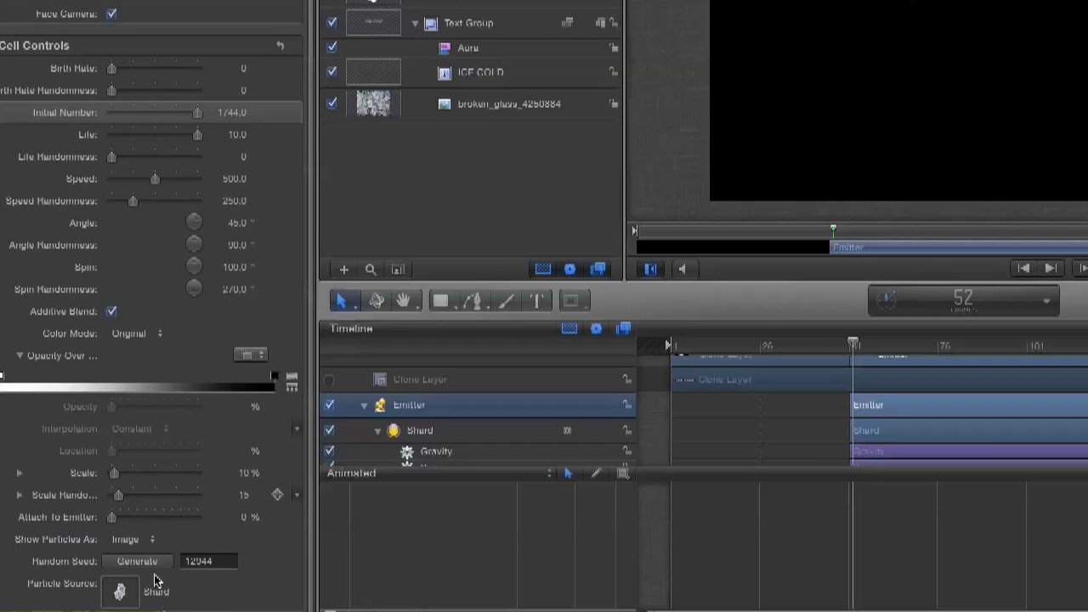
pyautogui.click(140, 564)
pyautogui.click(139, 565)
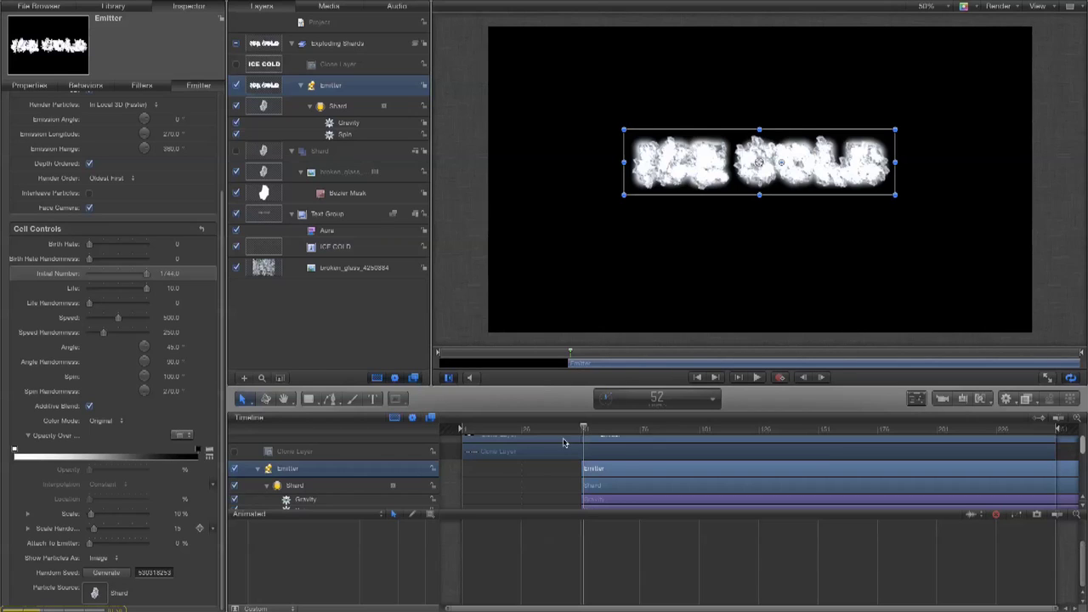
# Check the new shard pattern between frames 52 and 54, play the explosion, and return to frame 1.
pyautogui.press('Right')
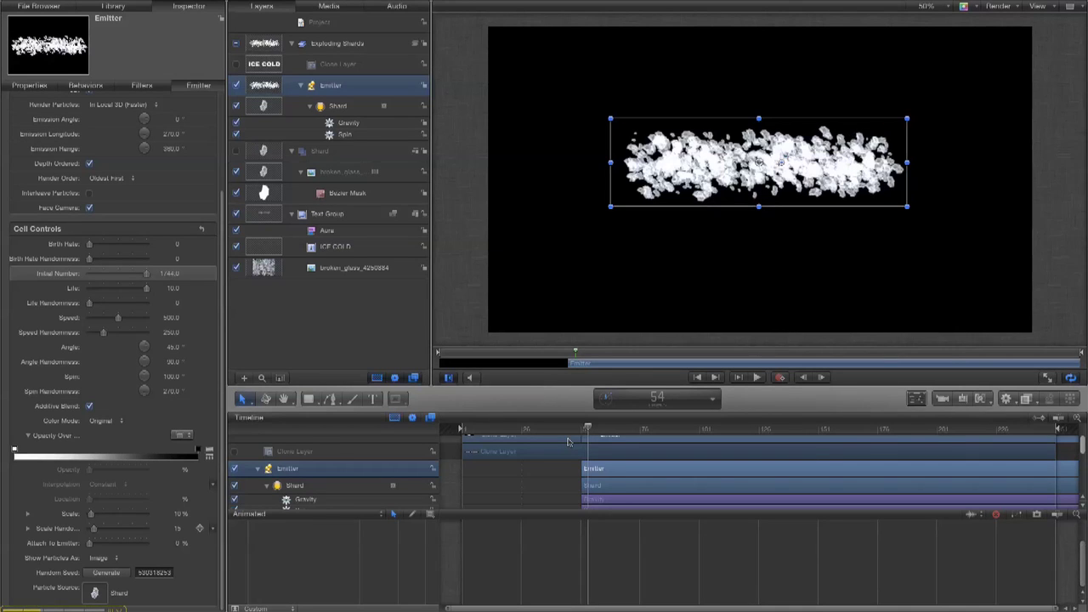
pyautogui.press('Left')
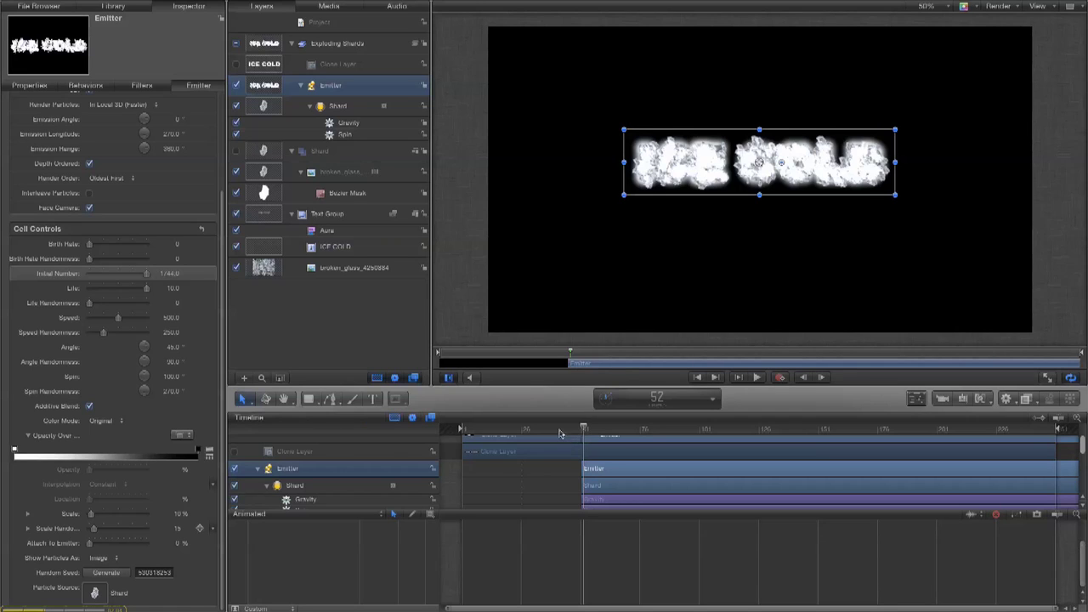
pyautogui.click(560, 430)
pyautogui.press('space')
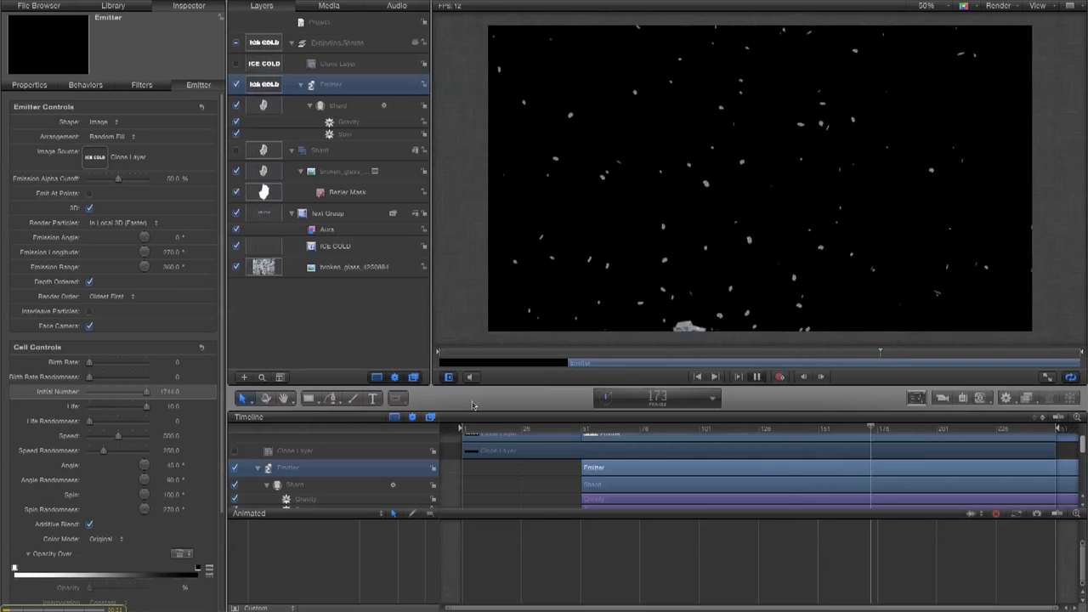
pyautogui.press('space')
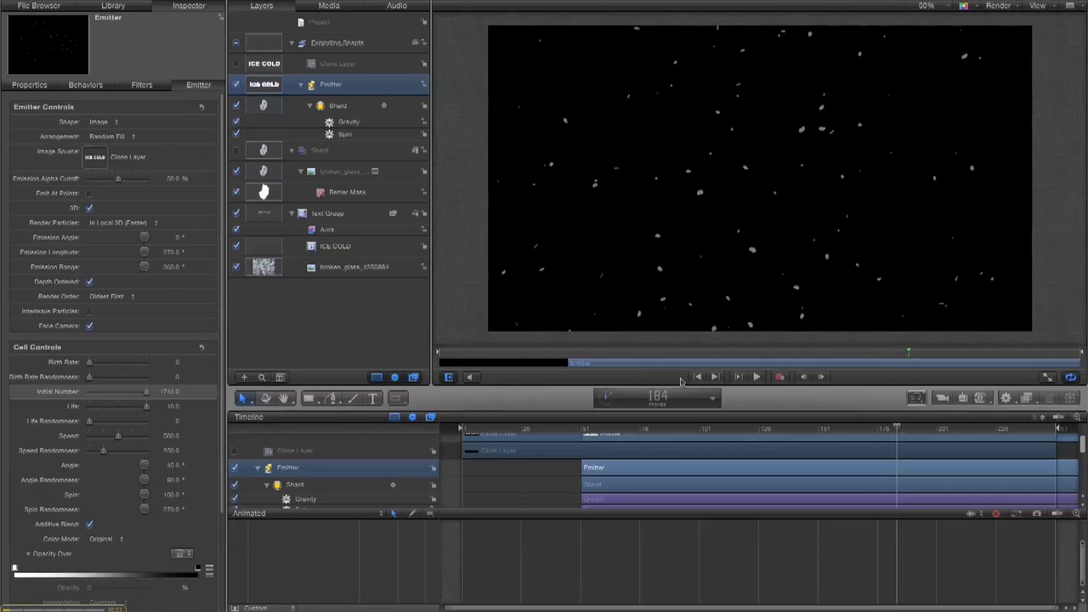
pyautogui.click(695, 377)
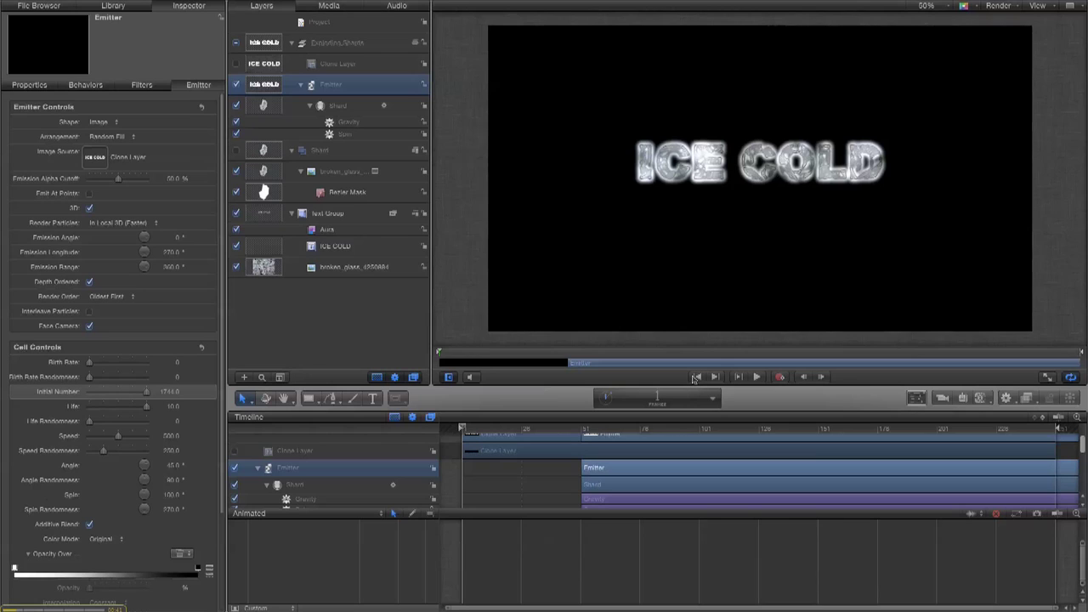
pyautogui.moveTo(1083, 447); pyautogui.dragTo(1081, 432)
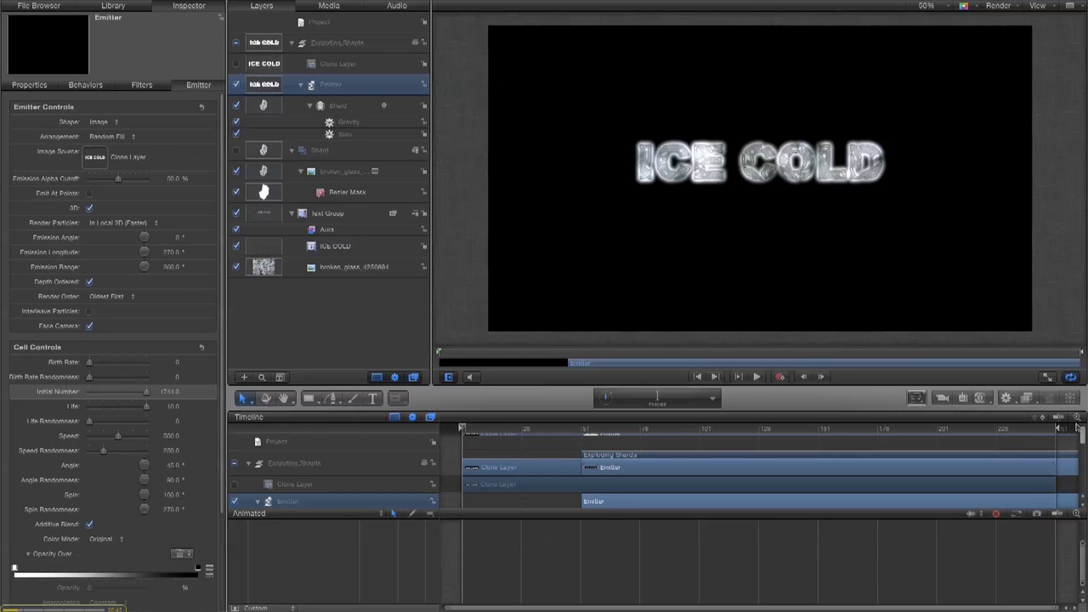